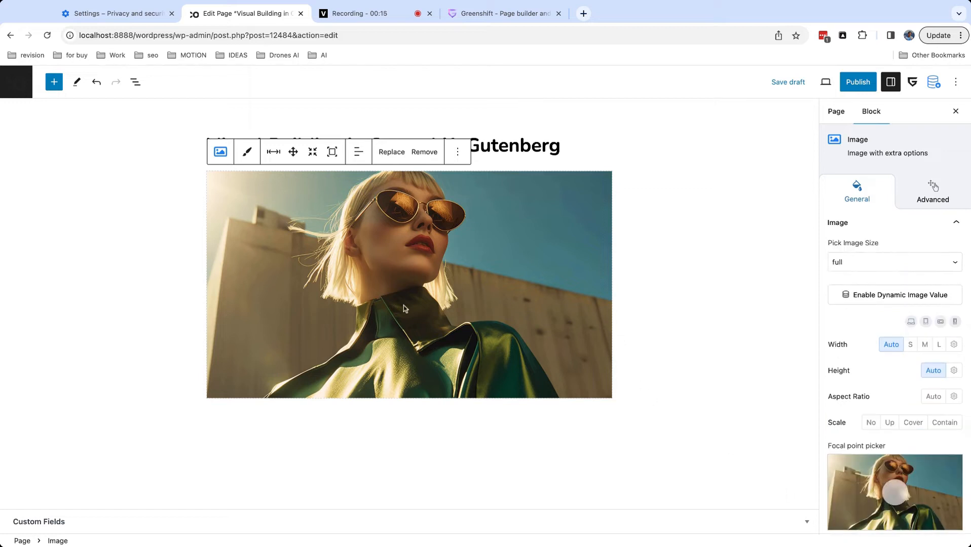
# Step: Try rounding the image's corners with the on-canvas radius handle, and revert the rounding
pyautogui.click(331, 152)
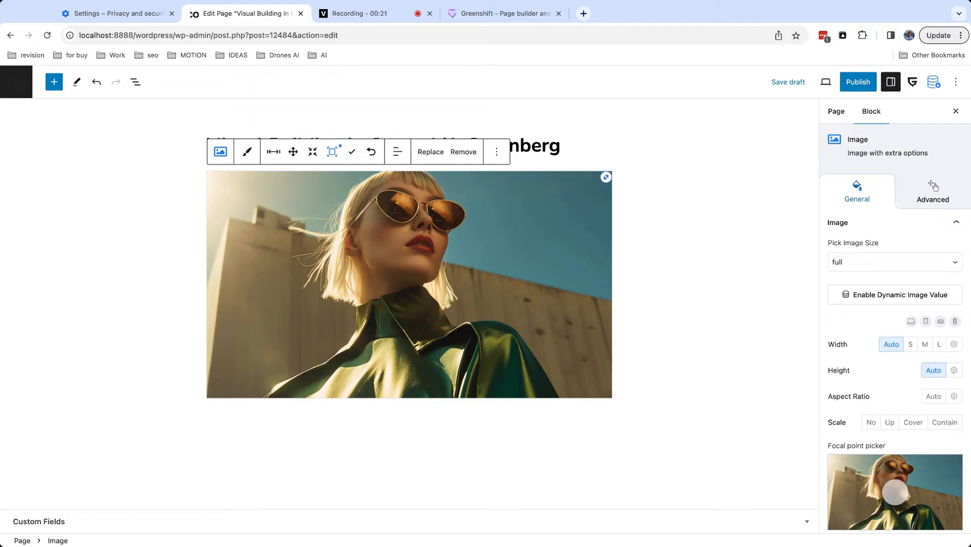
pyautogui.moveTo(605, 177); pyautogui.dragTo(577, 205)
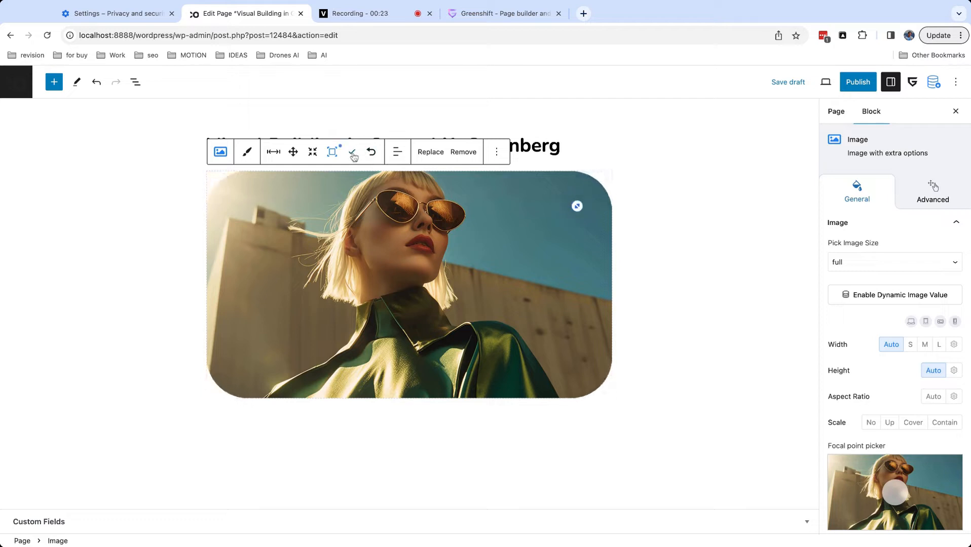
pyautogui.click(372, 157)
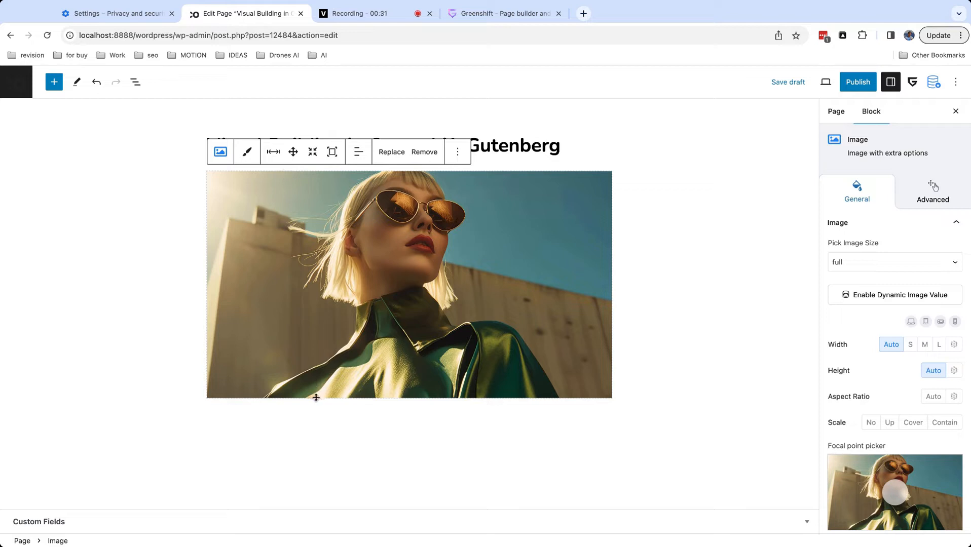
# Step: Give the image margins of about 166 px below and 62 px above, and check them in its spacing settings
pyautogui.moveTo(316, 398); pyautogui.dragTo(315, 443)
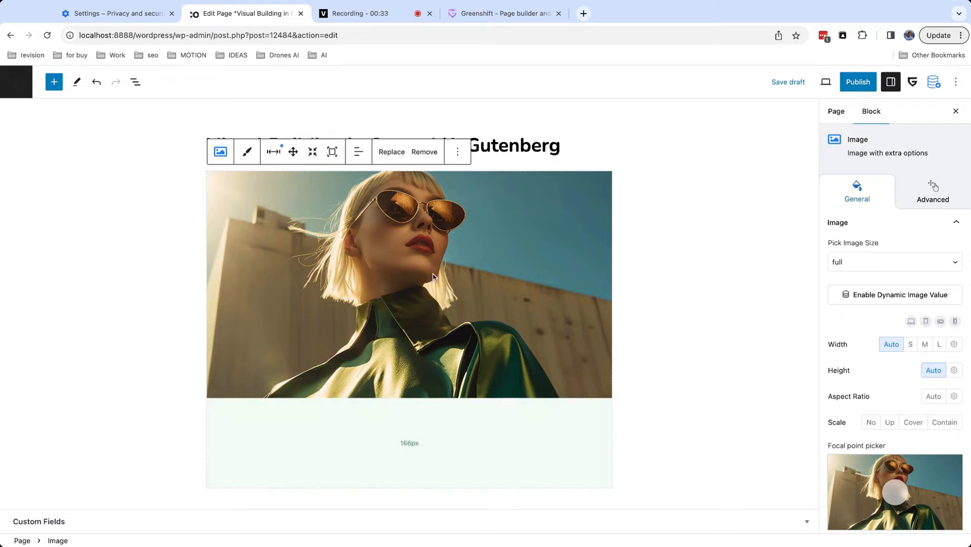
pyautogui.moveTo(447, 174)
pyautogui.mouseDown()
pyautogui.moveTo(448, 221)
pyautogui.moveTo(448, 191)
pyautogui.mouseUp()
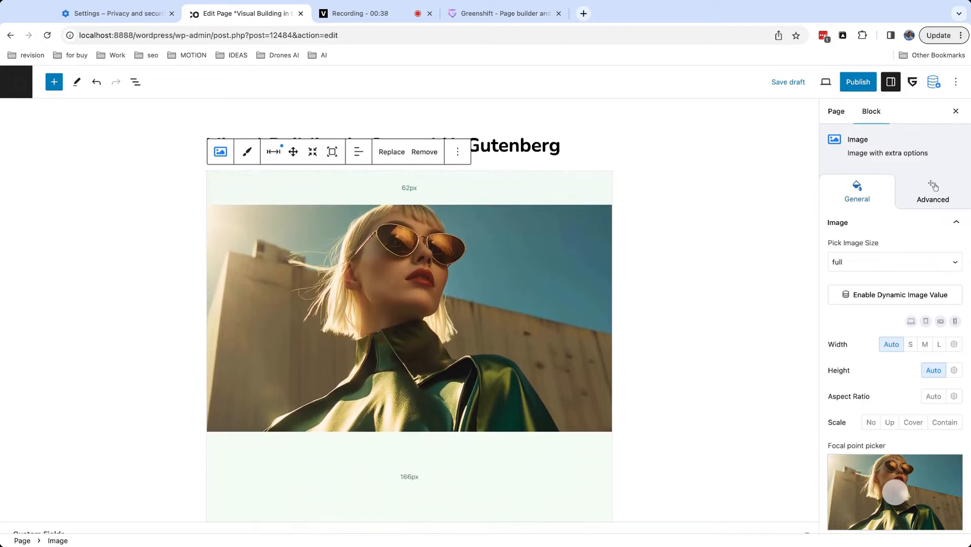
pyautogui.click(273, 155)
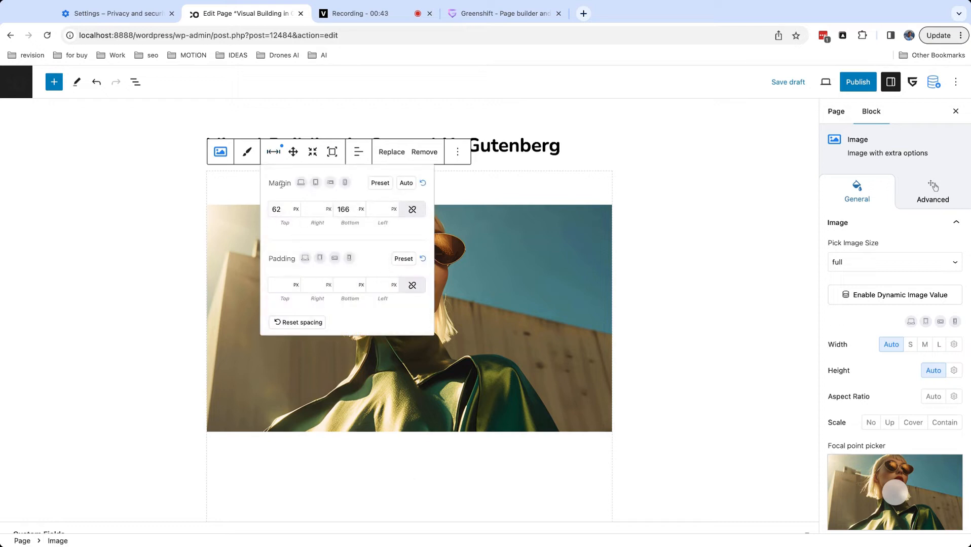
pyautogui.click(278, 158)
pyautogui.scroll(-8, 834, 345)
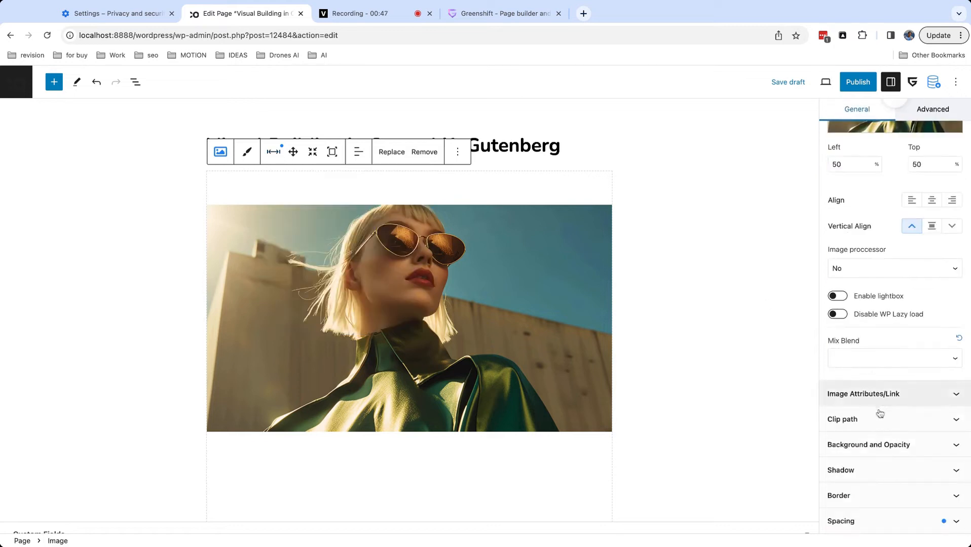
pyautogui.click(873, 522)
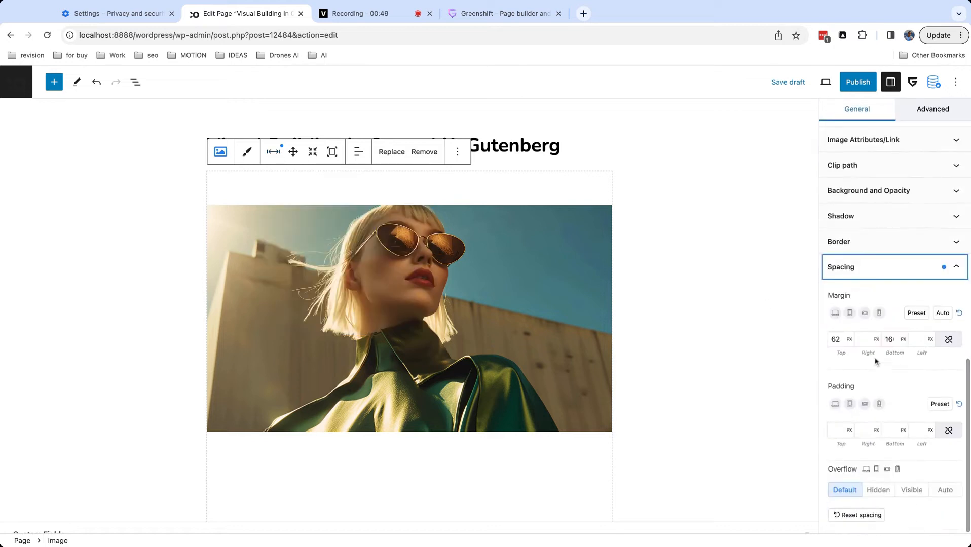
pyautogui.click(882, 271)
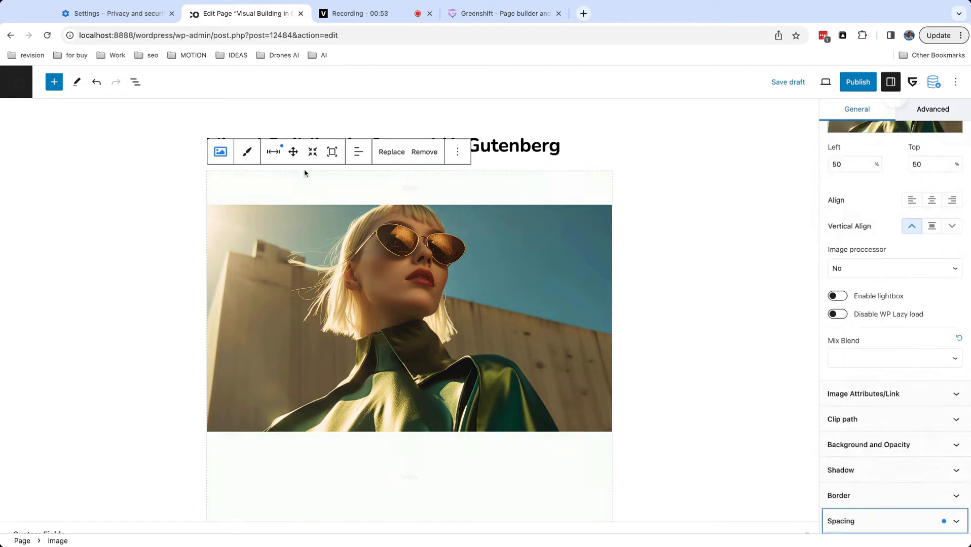
# Step: Reset the image's spacing to clear its margins
pyautogui.click(313, 152)
pyautogui.click(285, 157)
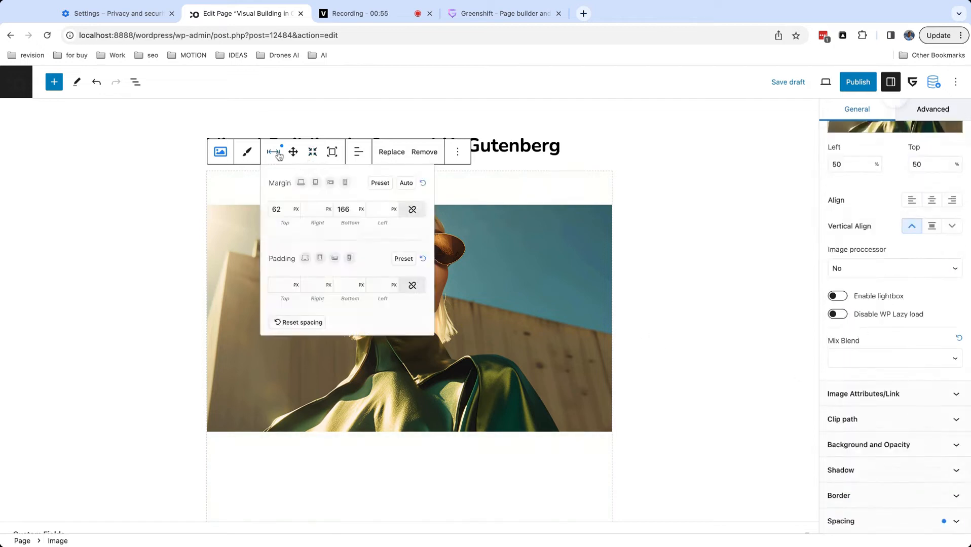
pyautogui.click(312, 325)
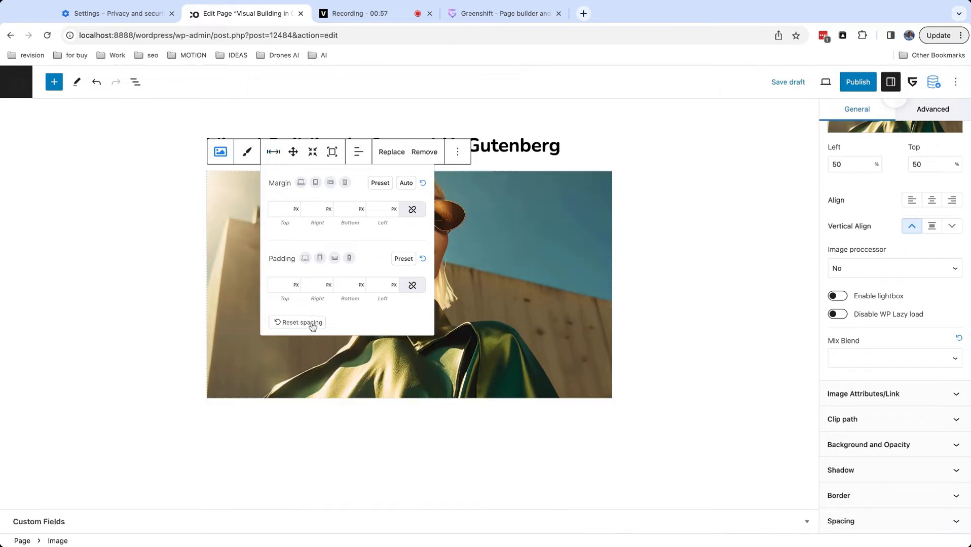
pyautogui.click(285, 158)
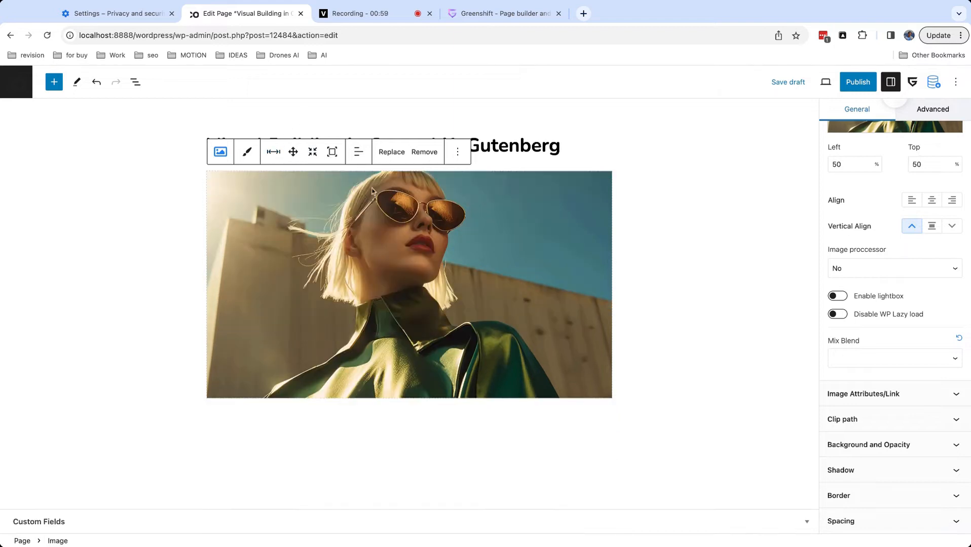
# Step: Resize the image on the canvas to about 578 px wide and 356 px high
pyautogui.click(312, 152)
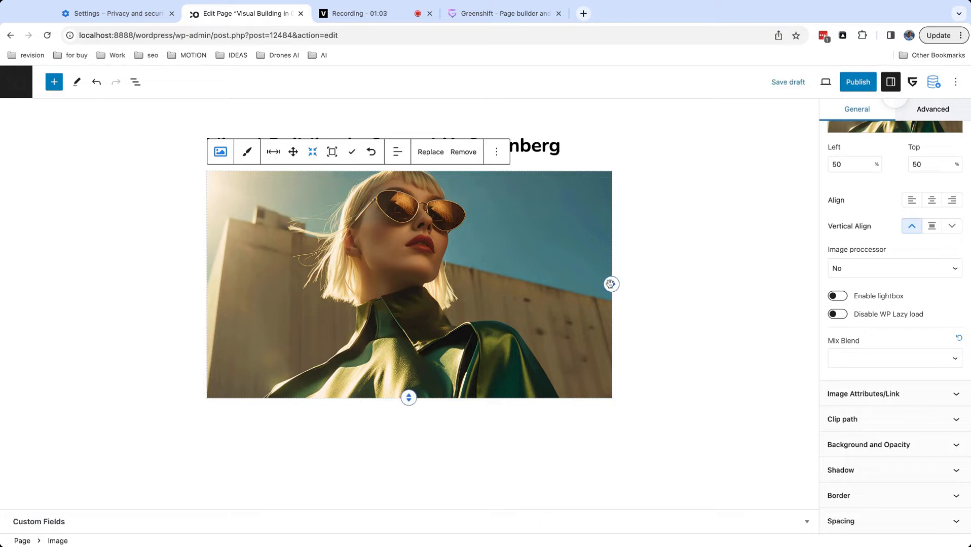
pyautogui.moveTo(611, 284); pyautogui.dragTo(519, 258)
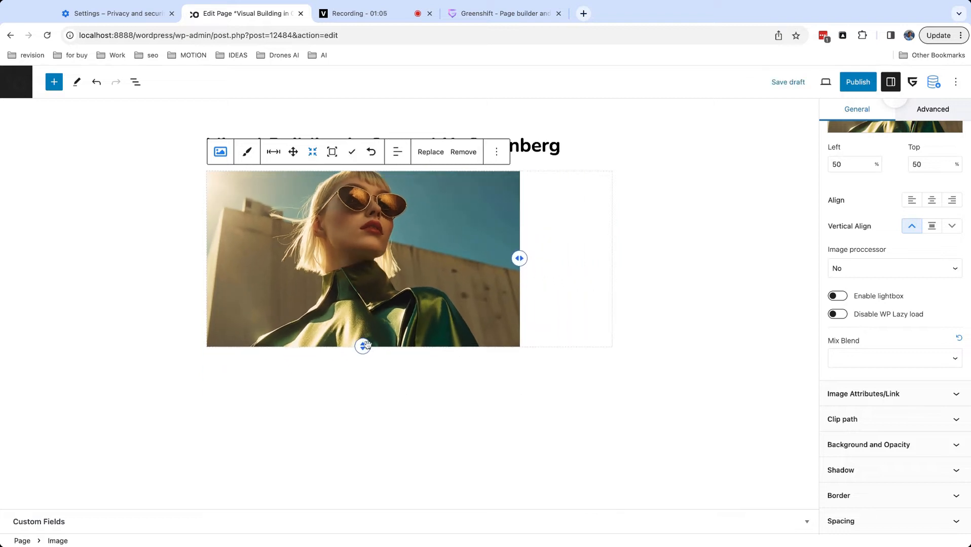
pyautogui.moveTo(363, 346)
pyautogui.mouseDown()
pyautogui.moveTo(363, 282)
pyautogui.moveTo(362, 376)
pyautogui.moveTo(362, 332)
pyautogui.moveTo(363, 363)
pyautogui.mouseUp()
# Step: Try the Cover scale on the image with a width of about 630 px, and revert the resizing
pyautogui.scroll(5, 912, 355)
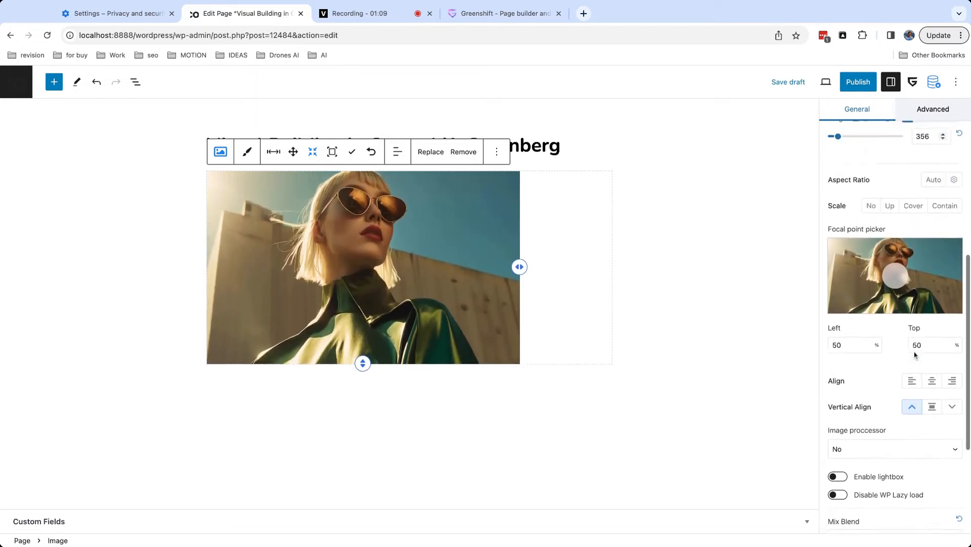
pyautogui.scroll(3, 914, 354)
pyautogui.click(908, 328)
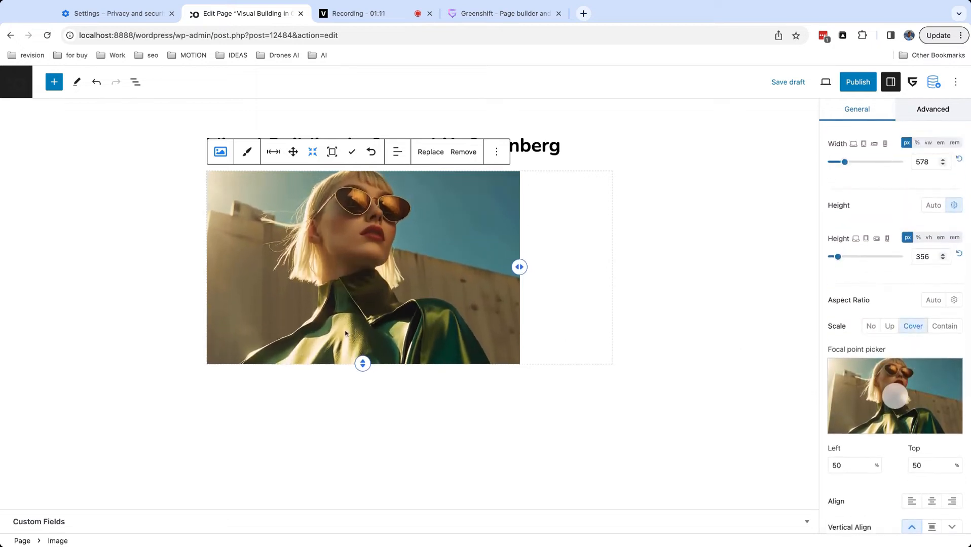
pyautogui.moveTo(358, 360)
pyautogui.mouseDown()
pyautogui.moveTo(360, 273)
pyautogui.moveTo(361, 363)
pyautogui.mouseUp()
pyautogui.moveTo(521, 271); pyautogui.dragTo(548, 267)
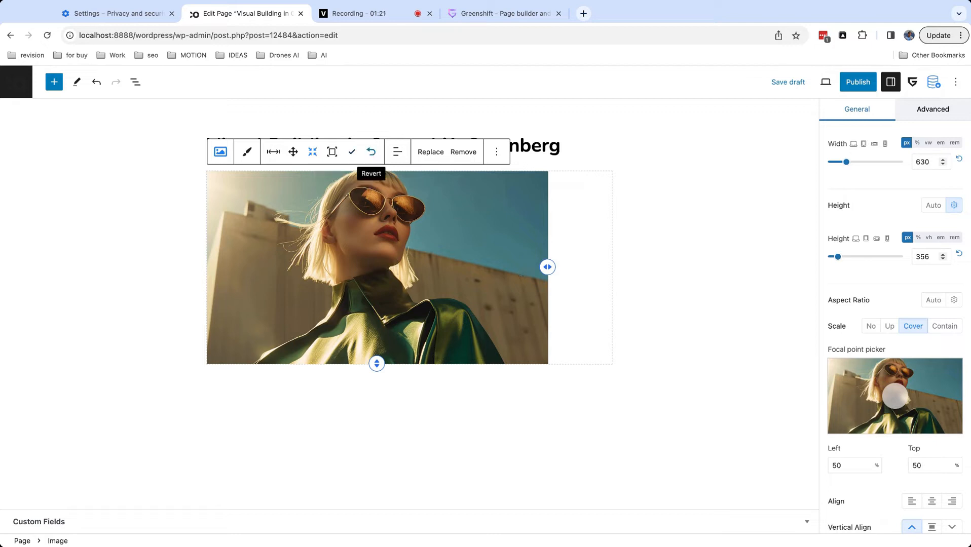
pyautogui.click(371, 152)
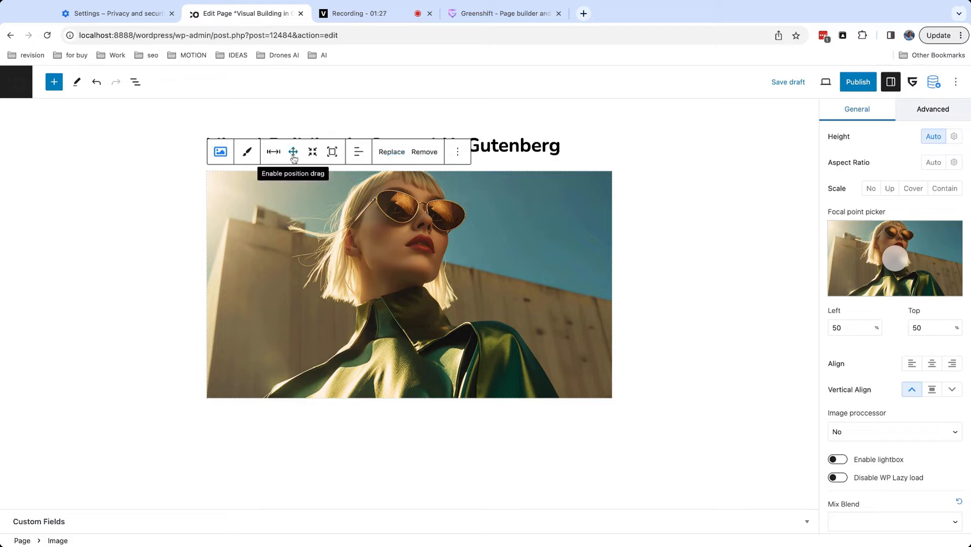
# Step: Wrap the image in a Container / Wrapper block and add bomb.png from the media library as a second image inside it
pyautogui.click(221, 152)
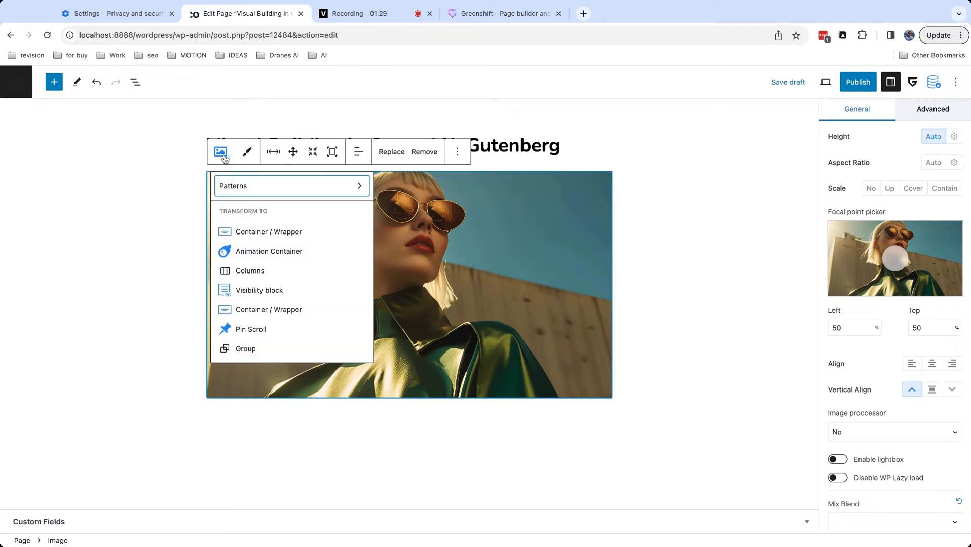
pyautogui.click(277, 232)
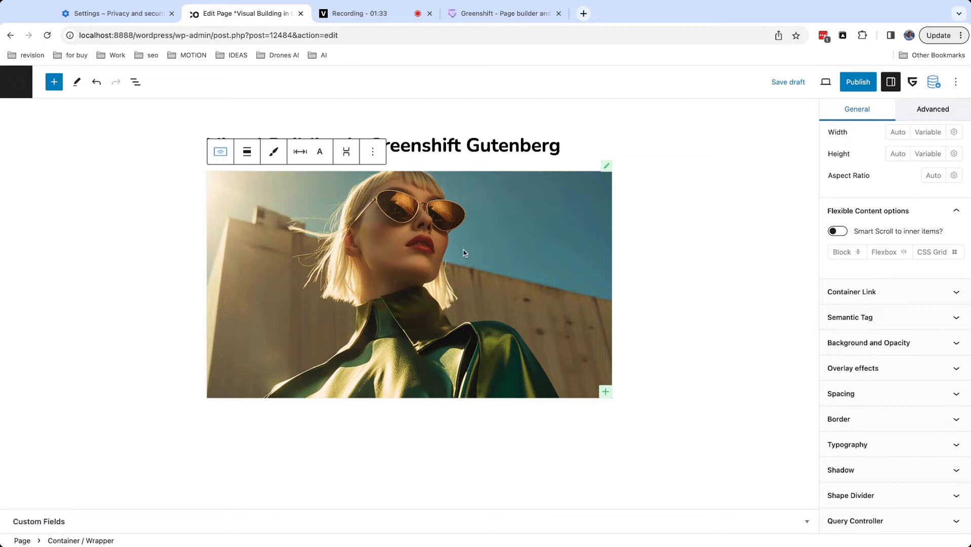
pyautogui.click(606, 392)
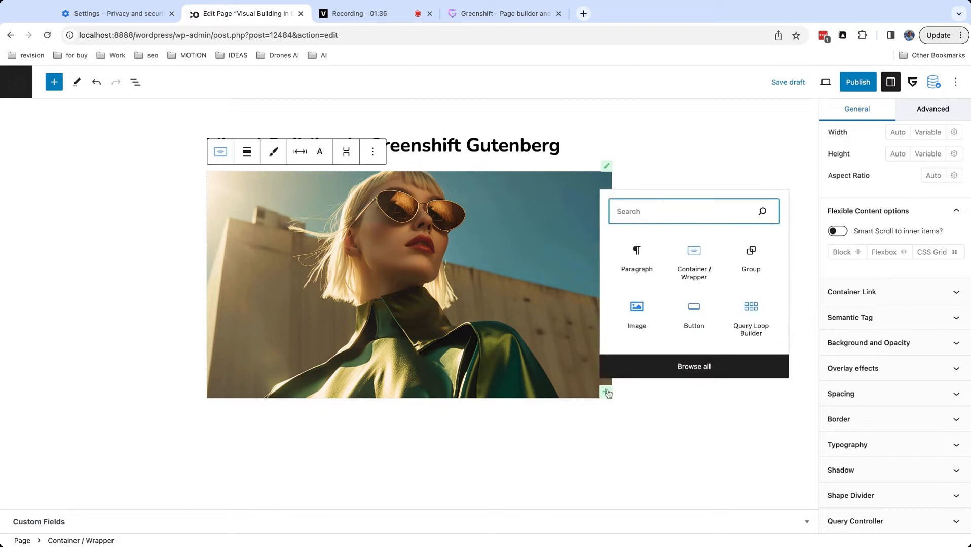
pyautogui.click(635, 317)
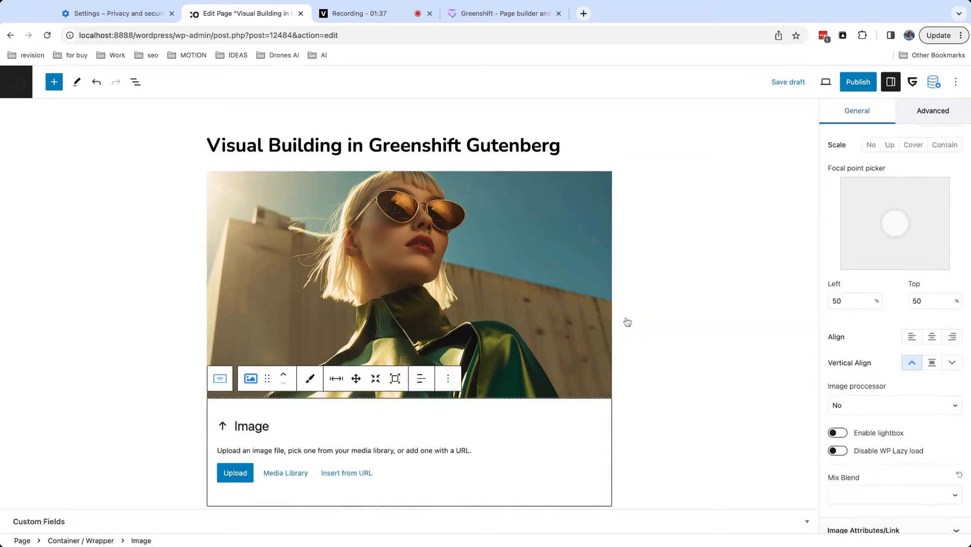
pyautogui.click(286, 472)
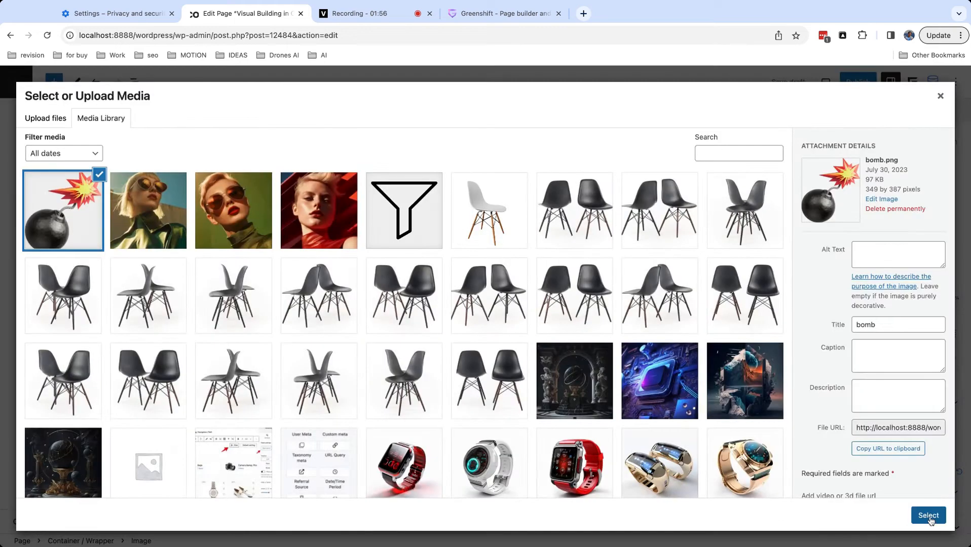
pyautogui.click(929, 516)
# Step: Resize the bomb image to about 275 px wide and 154 px high, and set its scale to Contain
pyautogui.scroll(-2, 661, 427)
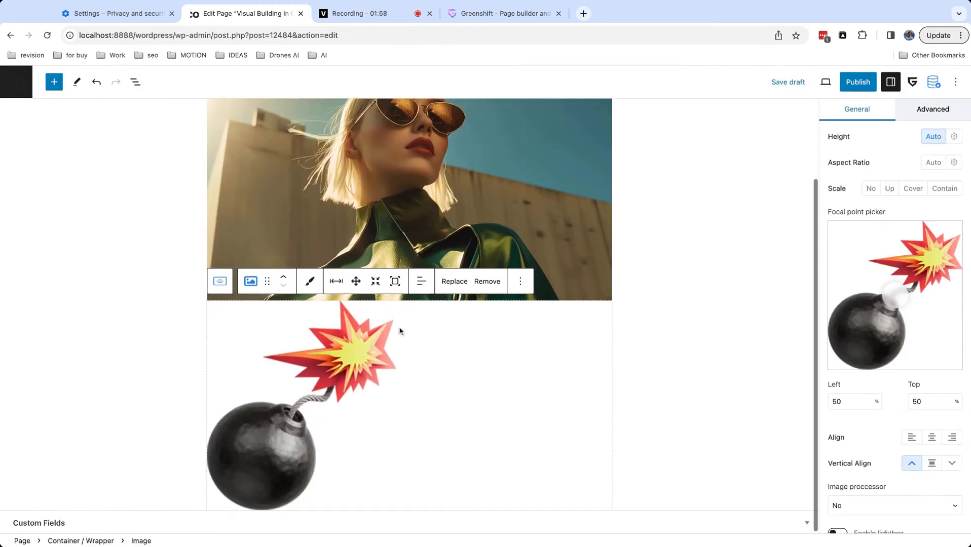
pyautogui.click(376, 287)
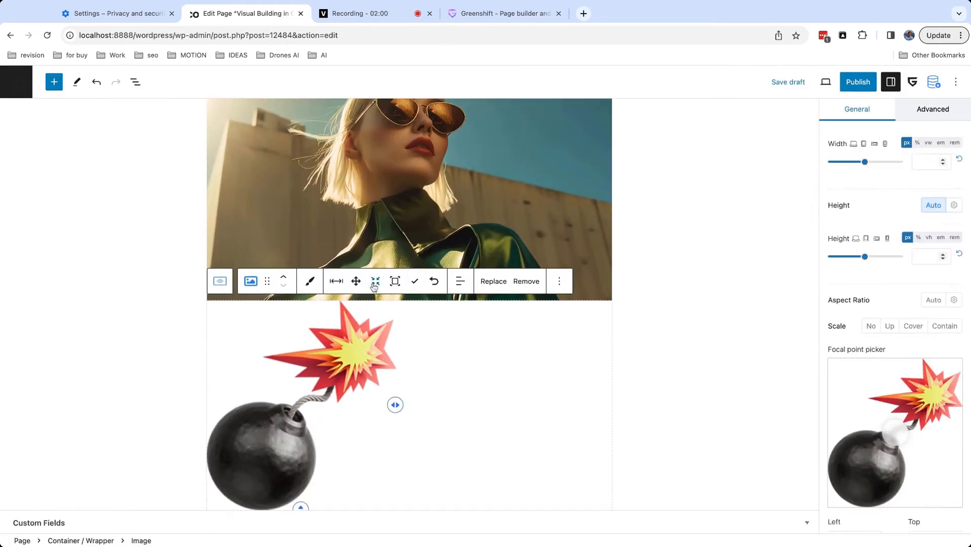
pyautogui.moveTo(395, 404); pyautogui.dragTo(356, 400)
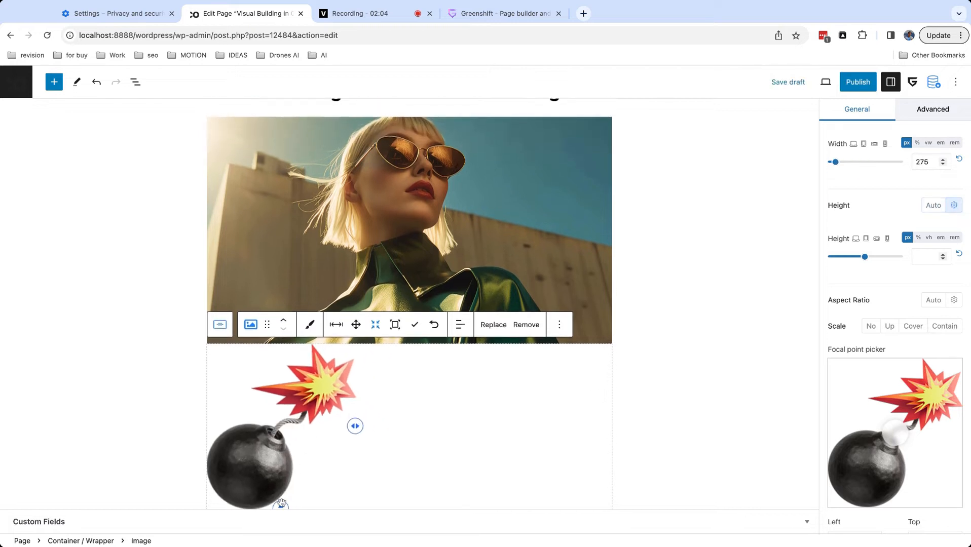
pyautogui.moveTo(280, 504); pyautogui.dragTo(280, 503)
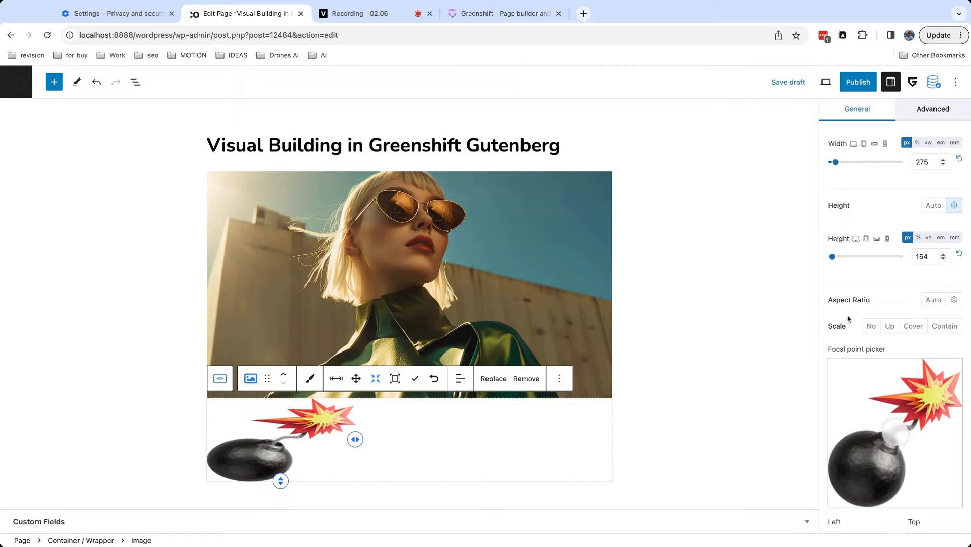
pyautogui.click(945, 326)
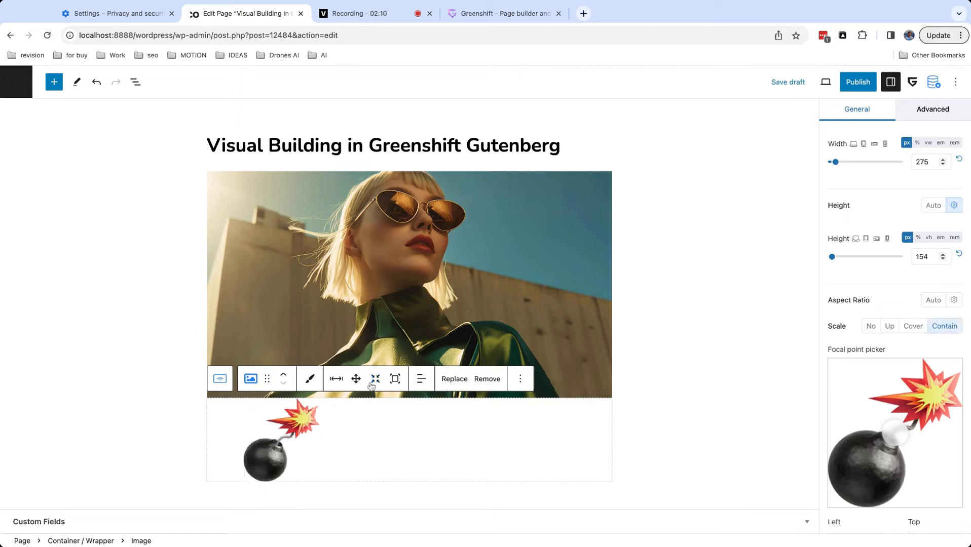
# Step: Place the bomb image by free positioning across the portrait's right edge, about 60 px from the top, checking its Position settings
pyautogui.click(357, 380)
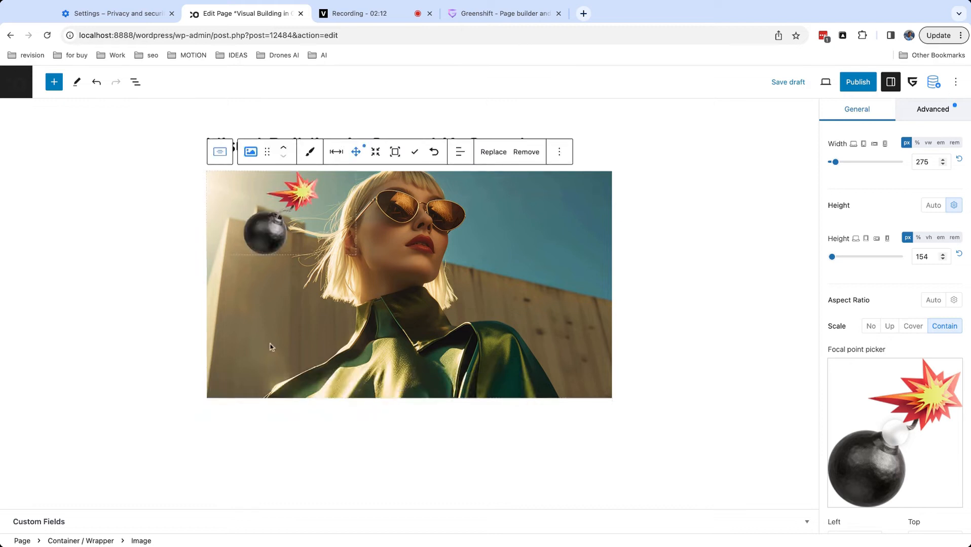
pyautogui.moveTo(270, 235); pyautogui.dragTo(602, 269)
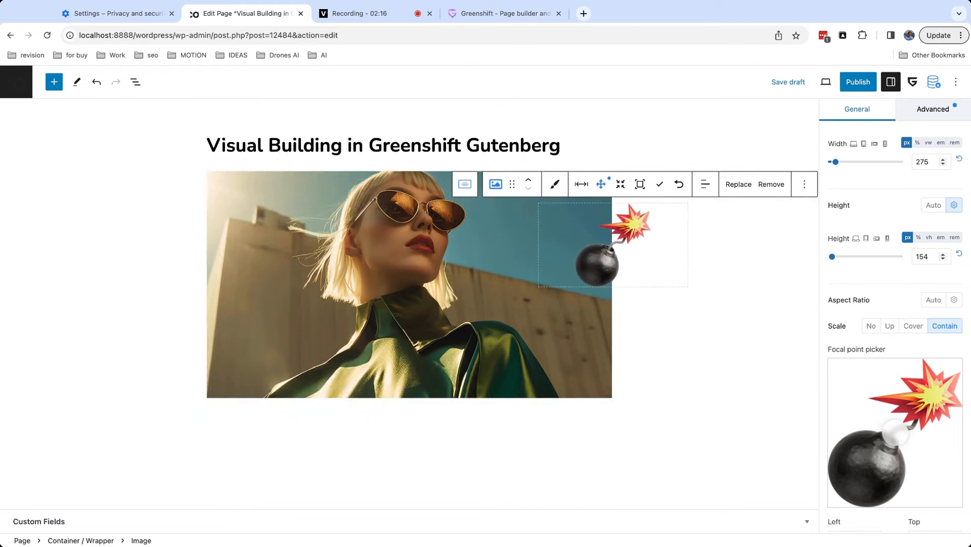
pyautogui.click(931, 113)
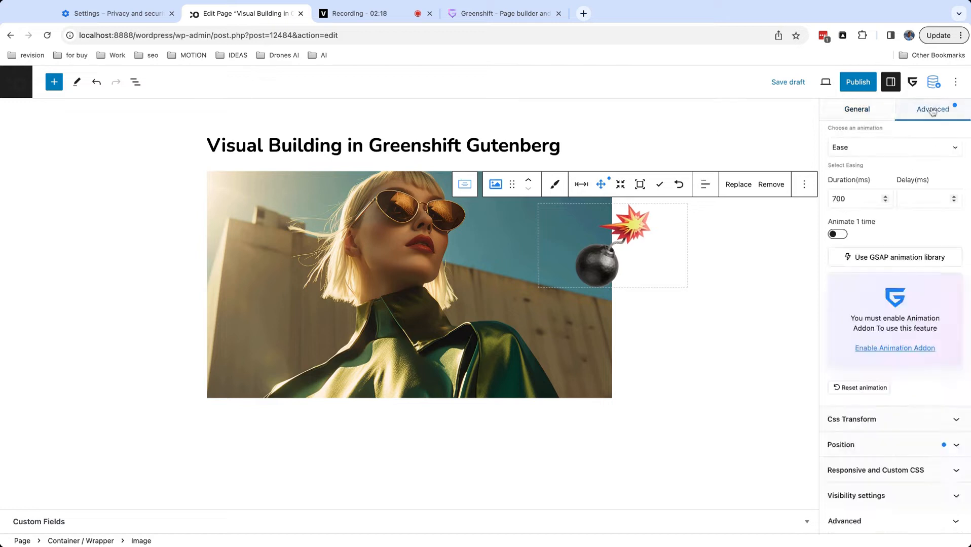
pyautogui.click(884, 445)
pyautogui.scroll(-6, 884, 444)
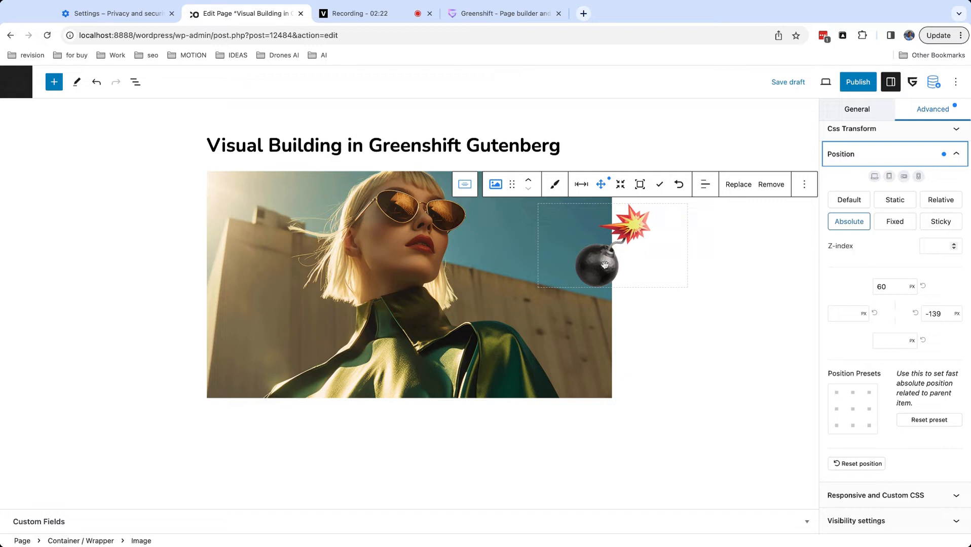
pyautogui.moveTo(603, 265)
pyautogui.mouseDown()
pyautogui.moveTo(554, 266)
pyautogui.moveTo(527, 316)
pyautogui.moveTo(422, 249)
pyautogui.moveTo(346, 264)
pyautogui.moveTo(161, 261)
pyautogui.moveTo(475, 254)
pyautogui.moveTo(592, 267)
pyautogui.mouseUp()
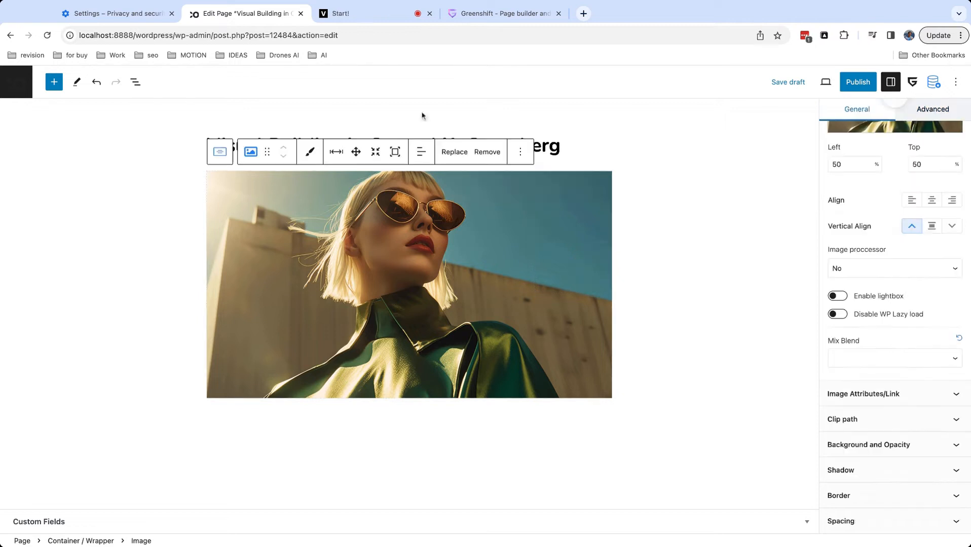
# Step: Delete the portrait image from inside the container
pyautogui.click(518, 157)
pyautogui.click(524, 380)
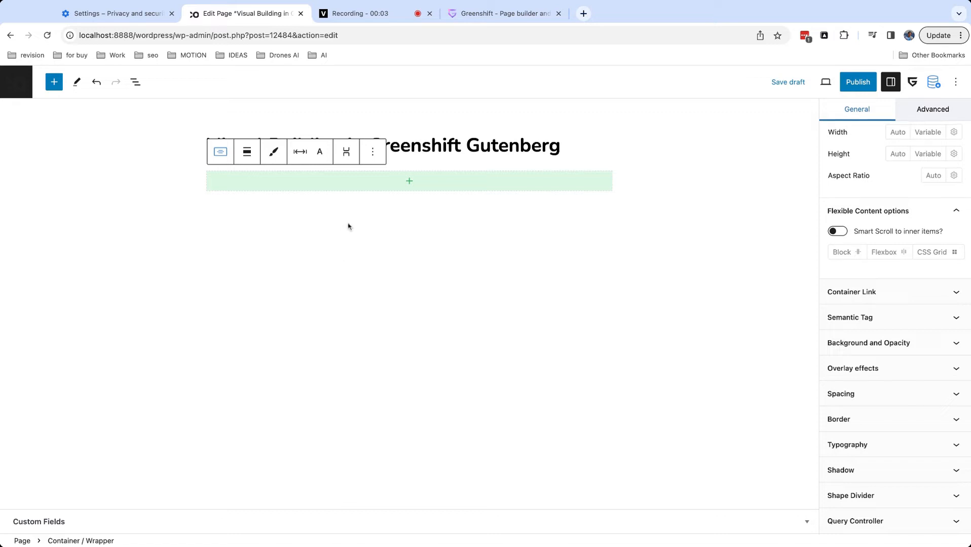
# Step: Add a Button block inside the empty container
pyautogui.click(374, 194)
pyautogui.click(375, 191)
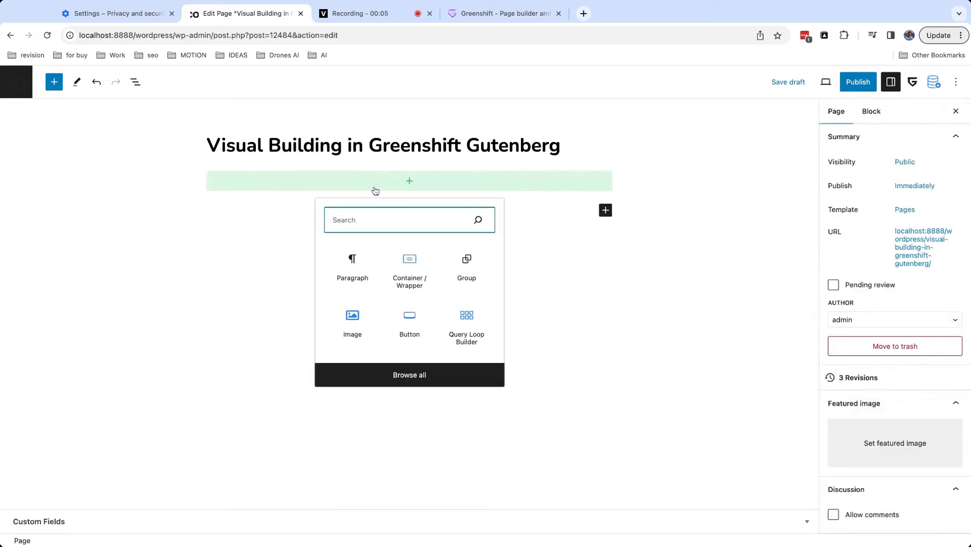
pyautogui.write('button')
pyautogui.click(409, 261)
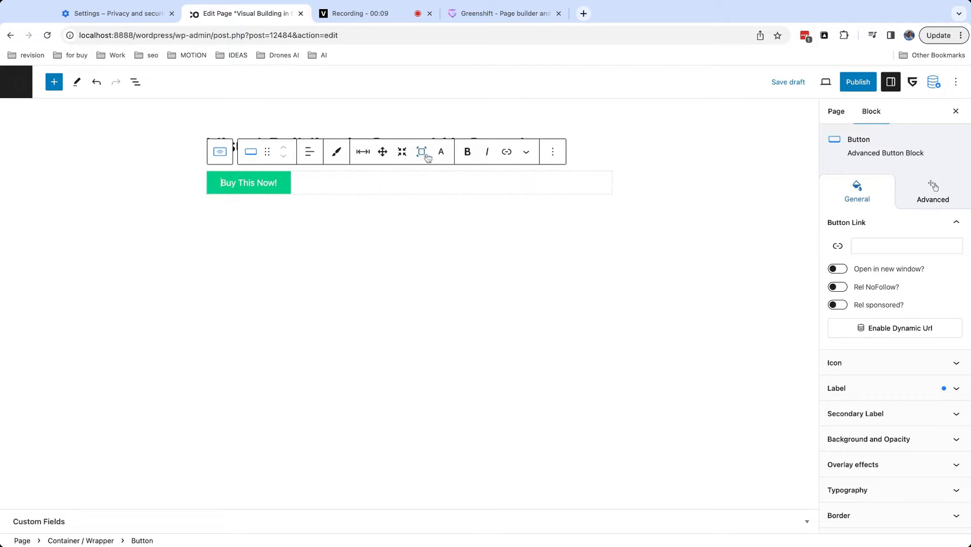
# Step: Set the font size of the Buy This Now! button to 22 px
pyautogui.click(442, 155)
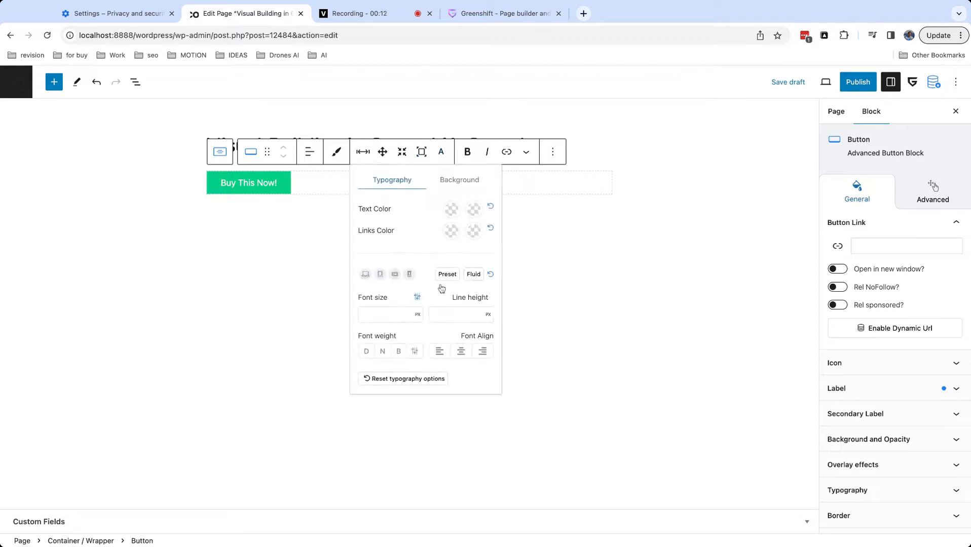
pyautogui.click(389, 313)
pyautogui.write('22')
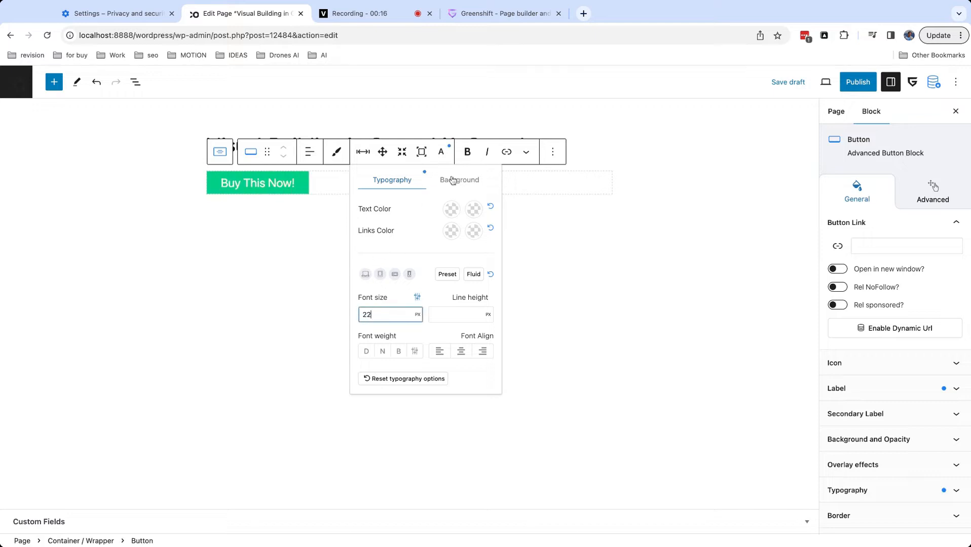
# Step: Give the Buy This Now! button a gradient background instead of a classic colour
pyautogui.click(452, 181)
pyautogui.click(467, 262)
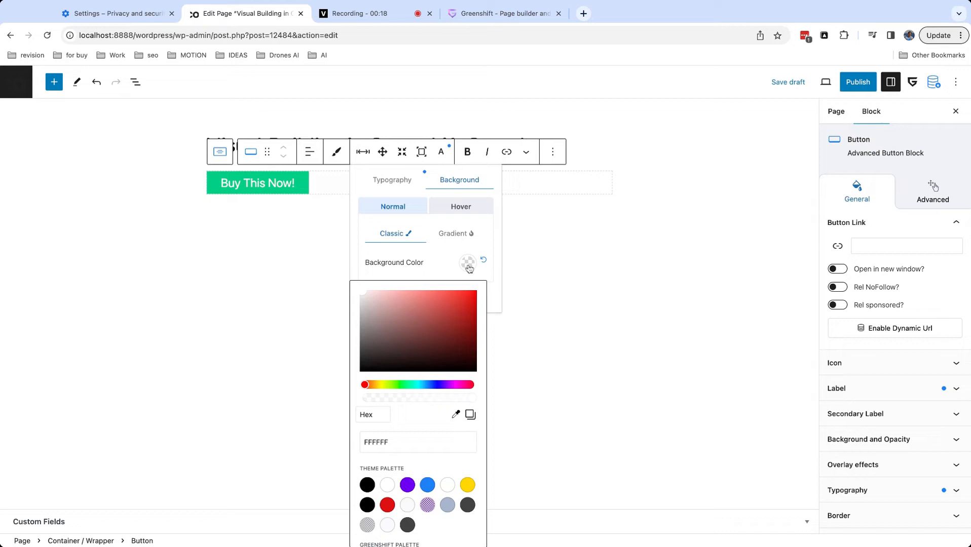
pyautogui.click(446, 237)
pyautogui.click(434, 343)
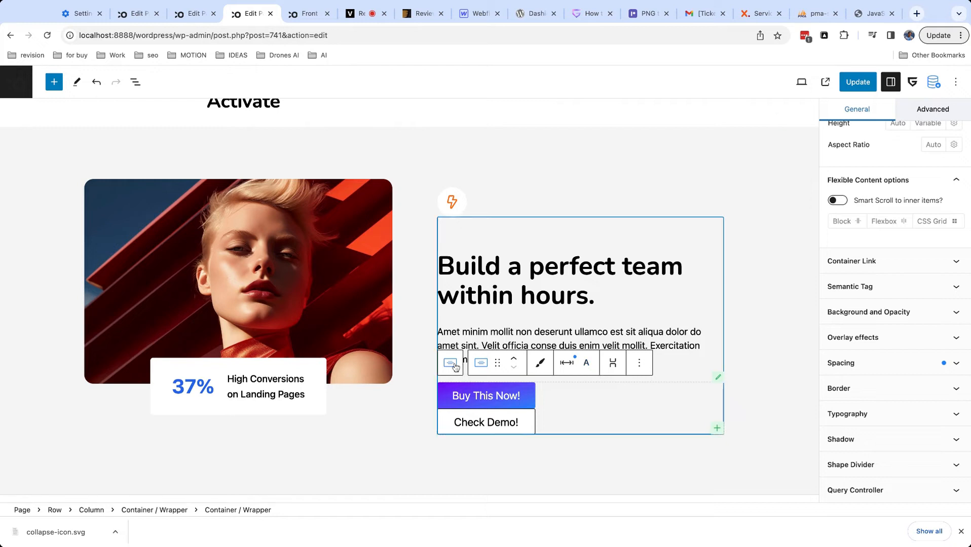
# Step: On the Activate page, enable Flexbox Row for the container holding both buttons and set its side gap to about 23.2 px
pyautogui.click(613, 363)
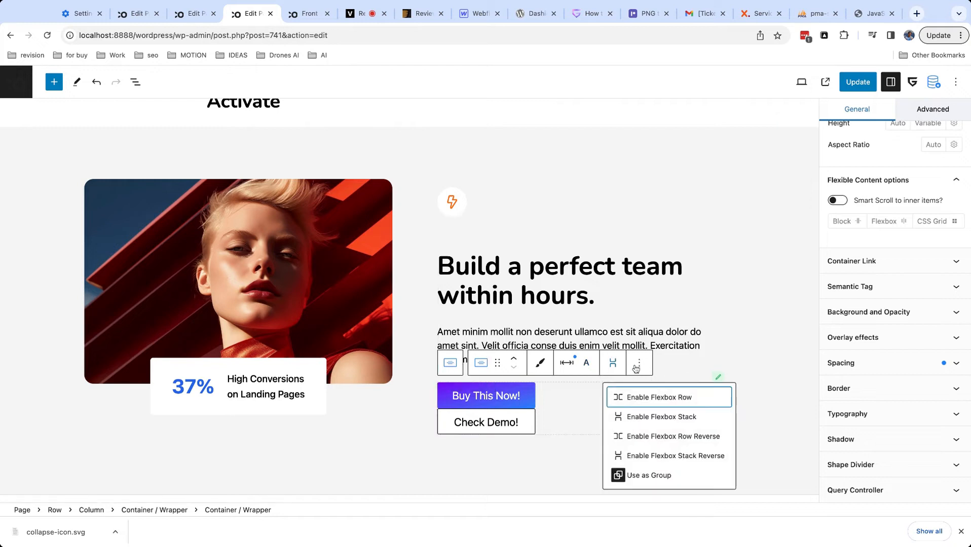
pyautogui.click(673, 396)
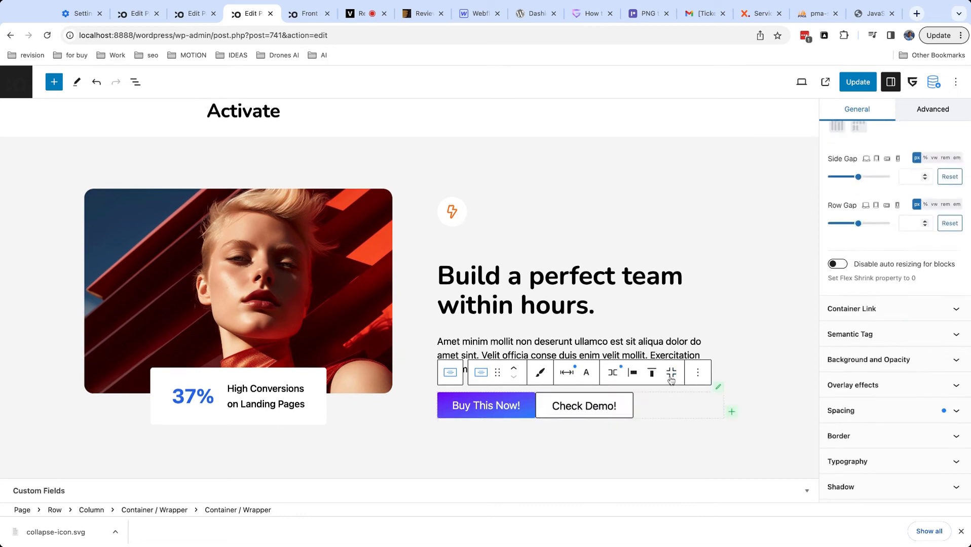
pyautogui.click(671, 374)
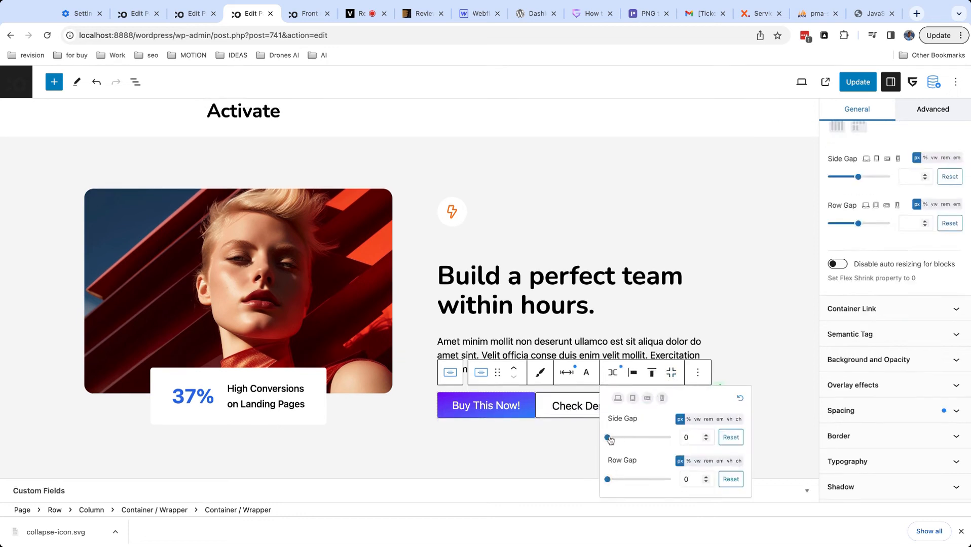
pyautogui.moveTo(607, 437); pyautogui.dragTo(615, 438)
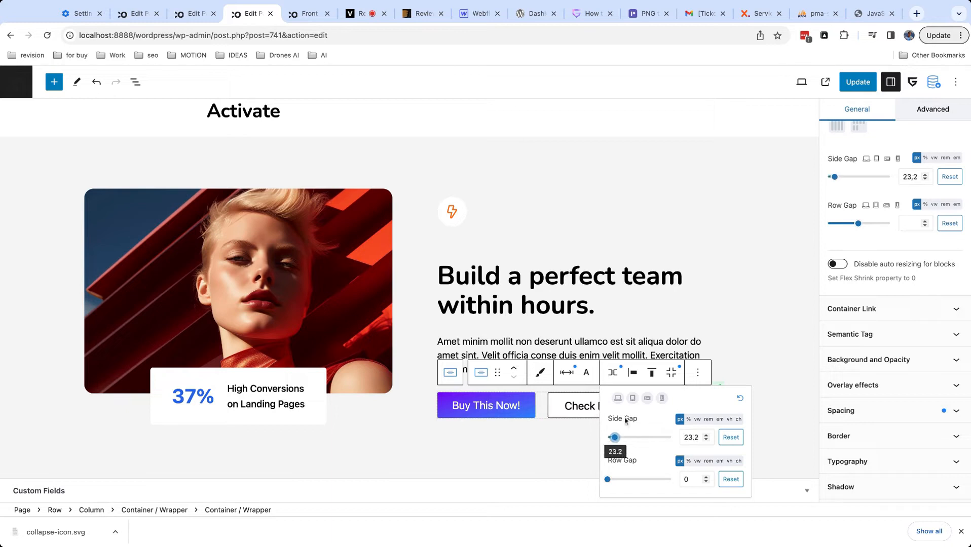
pyautogui.click(672, 373)
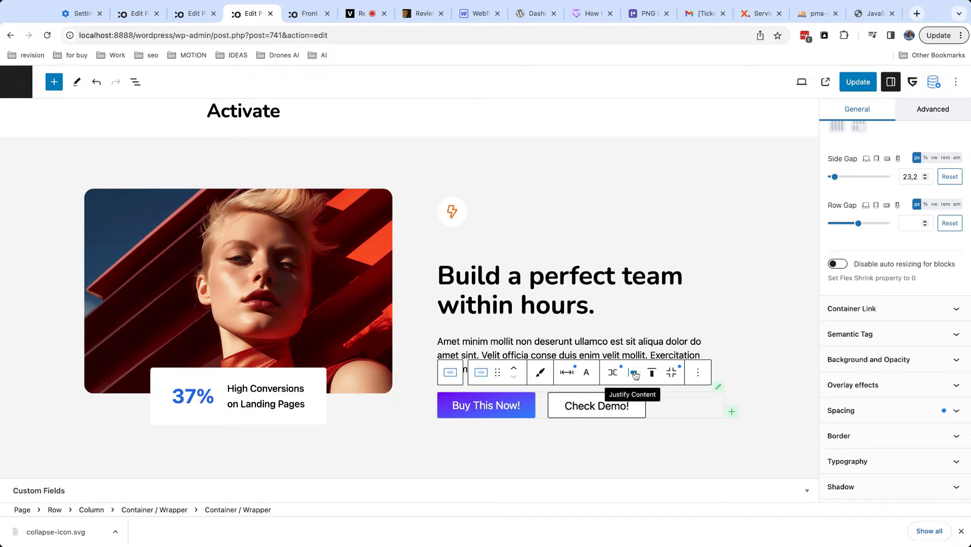
# Step: Try the End and Center content justification on the button row, and return it to Start
pyautogui.click(634, 374)
pyautogui.click(651, 427)
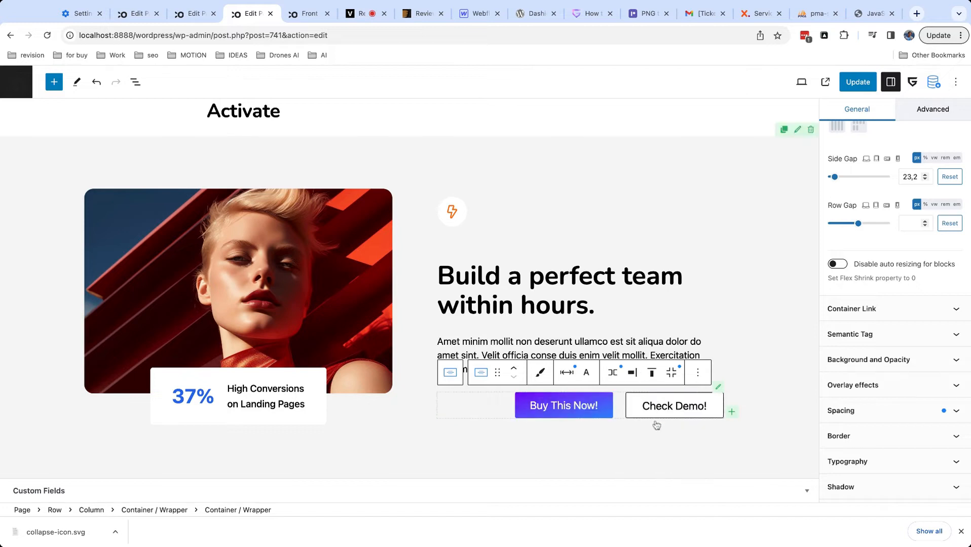
pyautogui.click(619, 374)
pyautogui.click(633, 373)
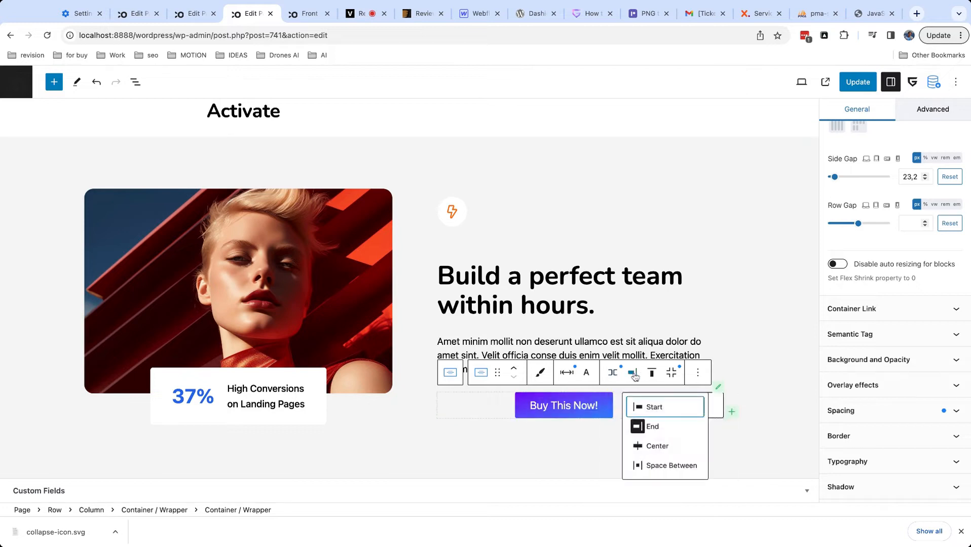
pyautogui.click(655, 445)
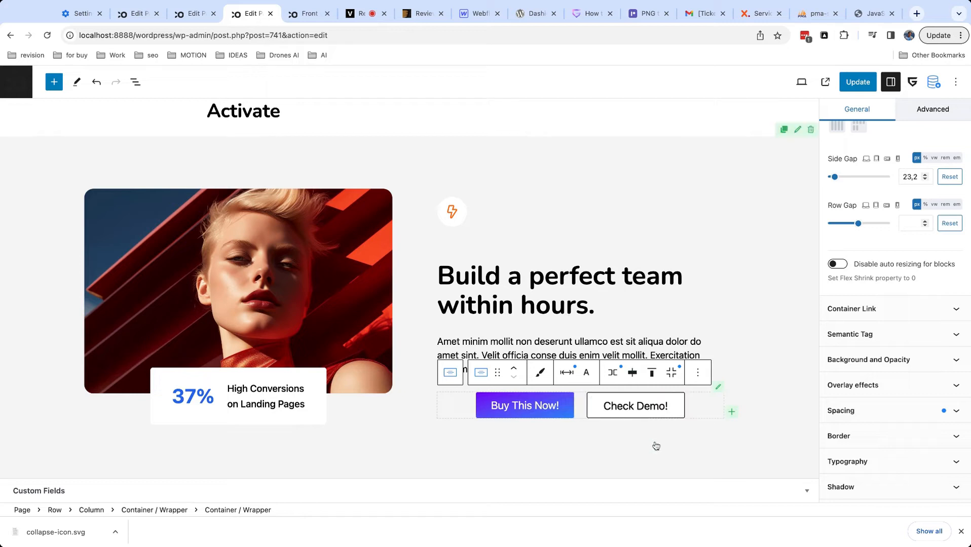
pyautogui.click(632, 374)
pyautogui.click(653, 408)
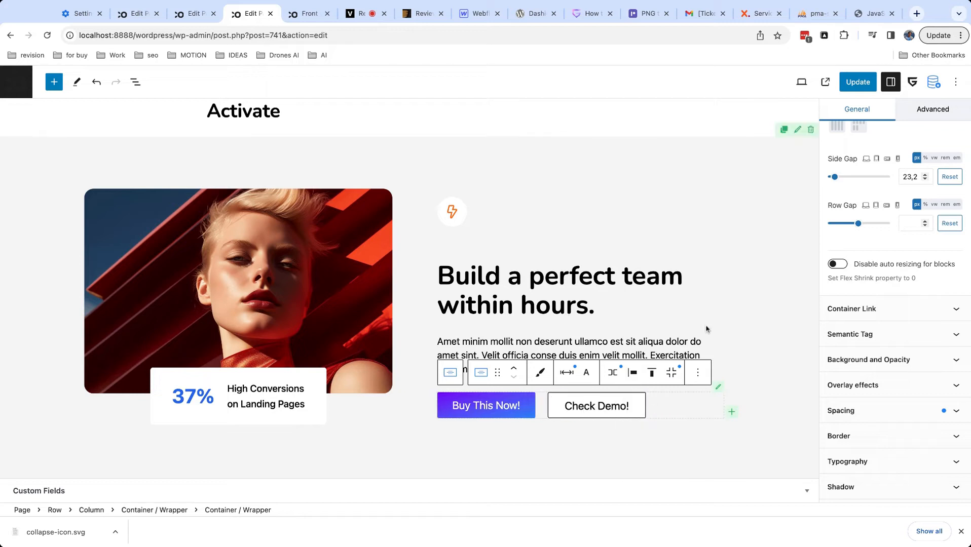
pyautogui.click(725, 307)
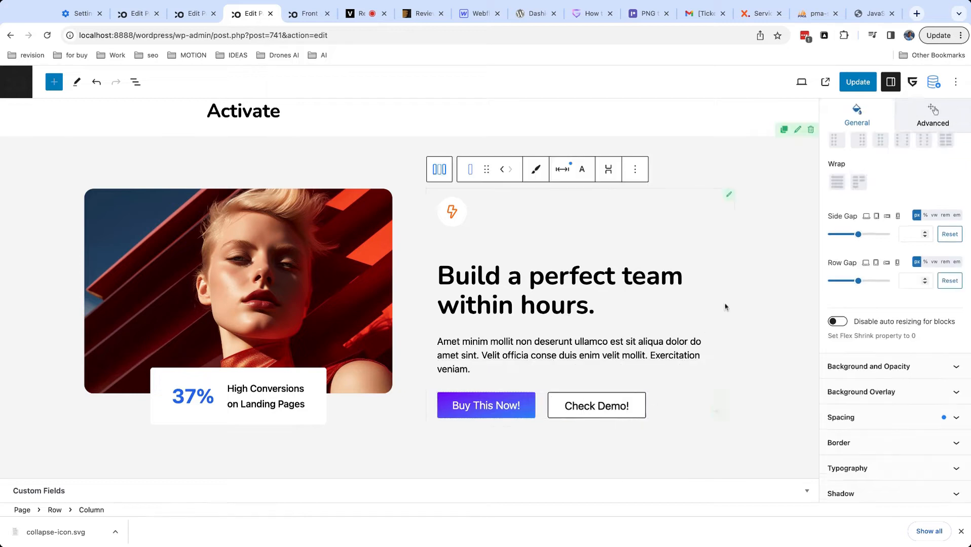
pyautogui.click(676, 135)
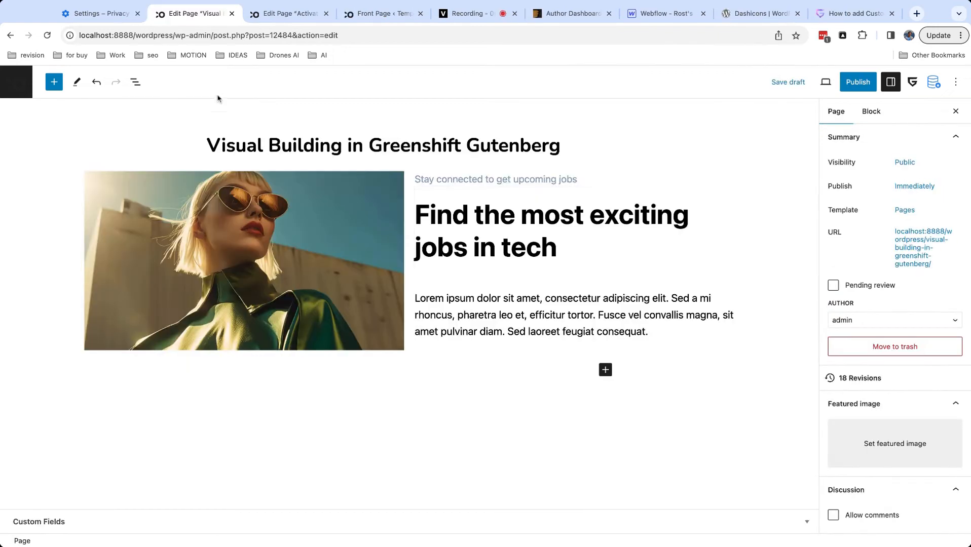
# Step: Select the CSS grid of containers and visually edit it to a 0.9fr first column with a 75 px side gap
pyautogui.click(136, 82)
pyautogui.click(68, 139)
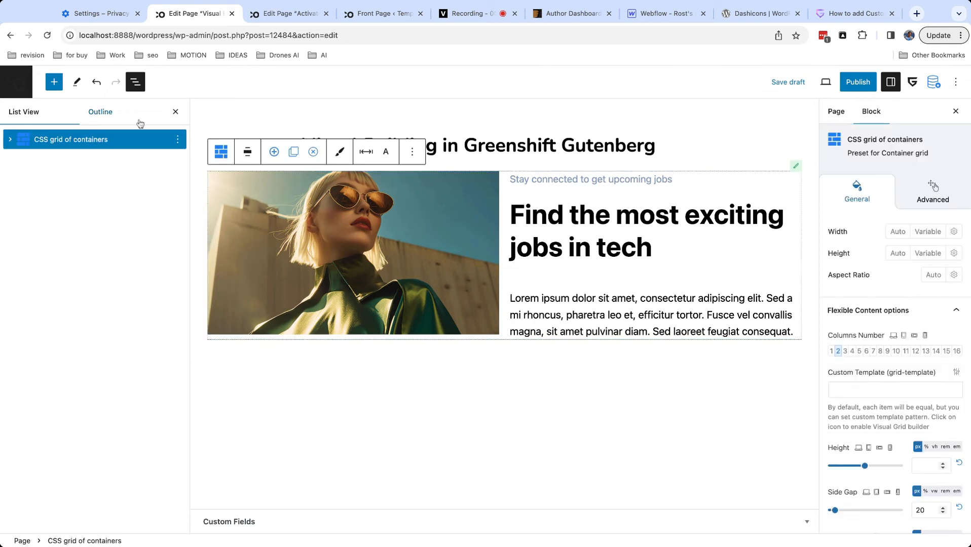
pyautogui.click(176, 111)
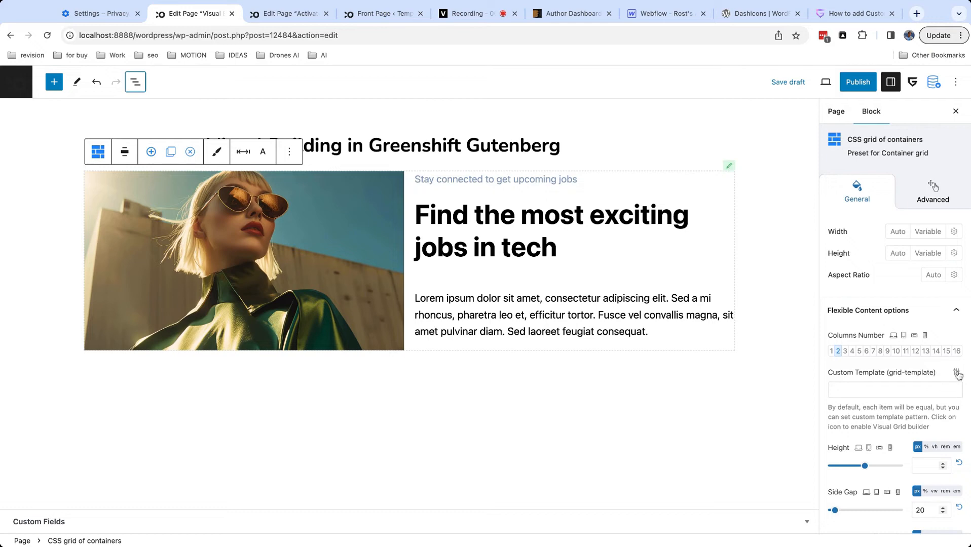
pyautogui.click(729, 166)
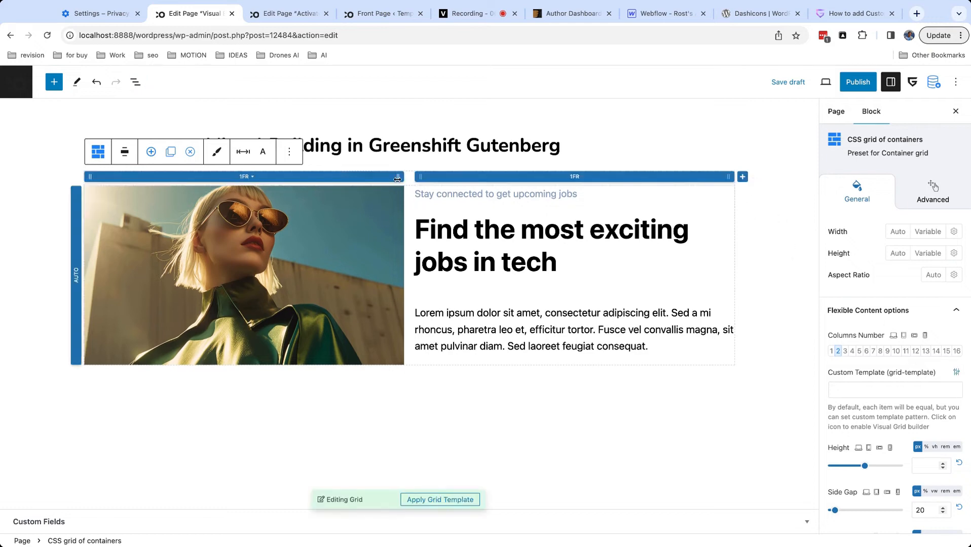
pyautogui.moveTo(397, 178); pyautogui.dragTo(423, 205)
pyautogui.moveTo(393, 204)
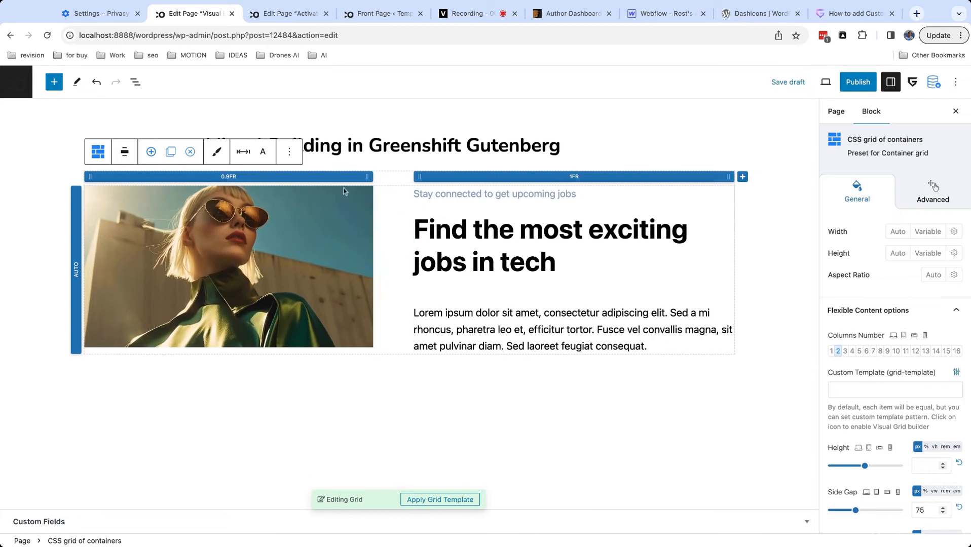
# Step: Try Min/Max sizing on the first column, restore Default sizing, and apply the grid template
pyautogui.click(240, 177)
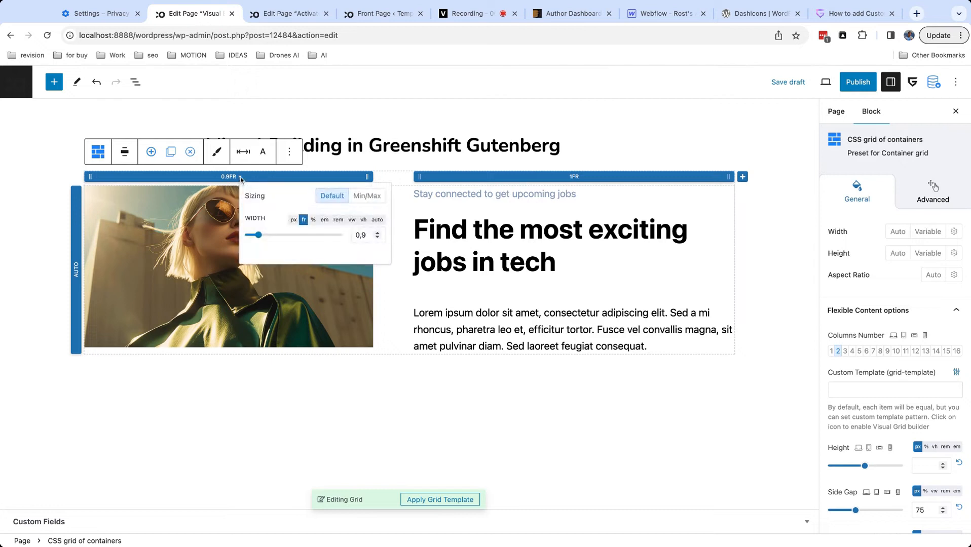
pyautogui.click(366, 196)
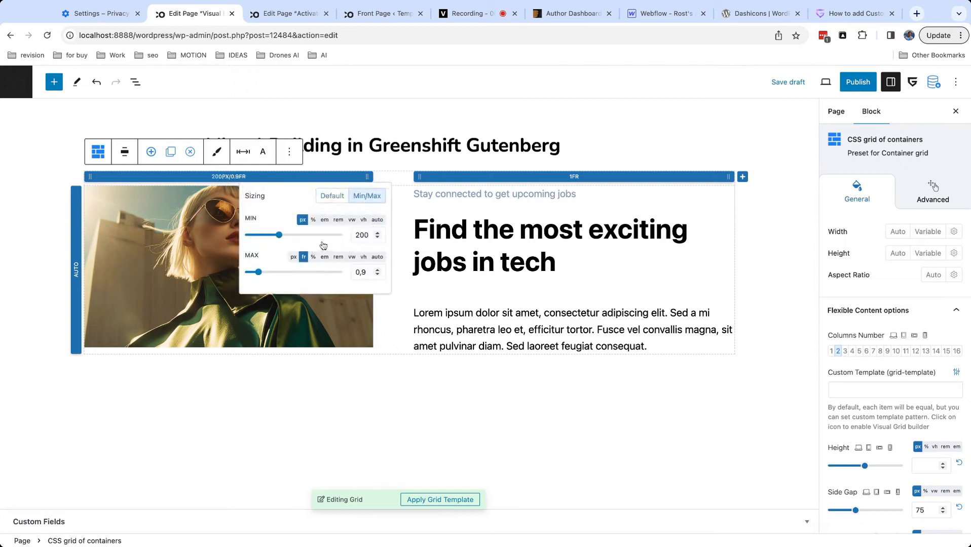
pyautogui.click(331, 197)
pyautogui.click(463, 500)
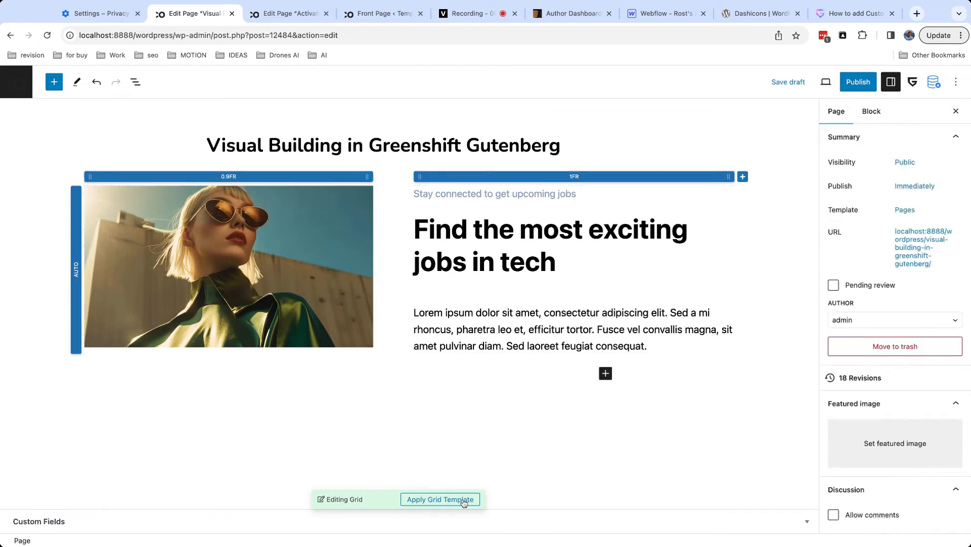
pyautogui.click(463, 500)
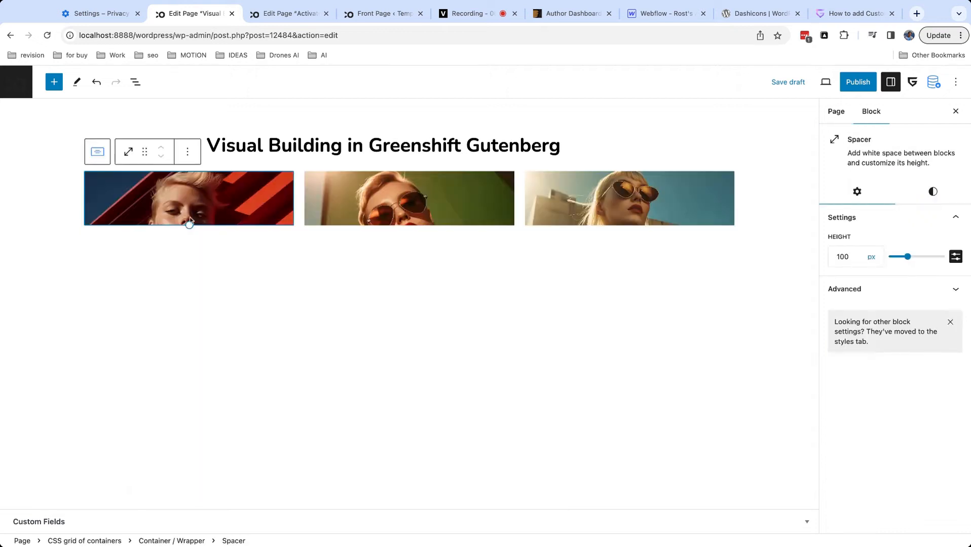
# Step: Stretch the spacer in the first image container to about twice its height, and select the surrounding CSS grid of containers
pyautogui.moveTo(189, 224); pyautogui.dragTo(188, 279)
pyautogui.click(93, 156)
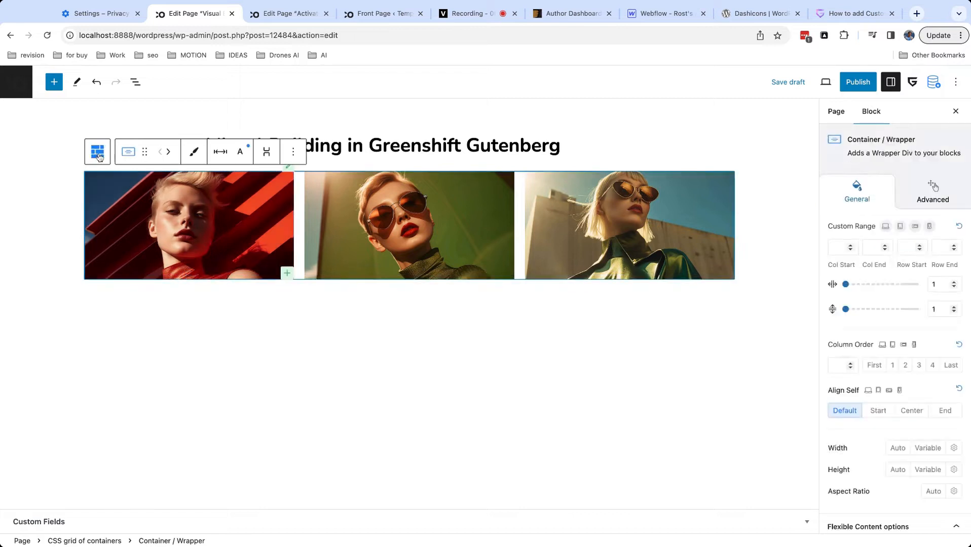
pyautogui.click(94, 156)
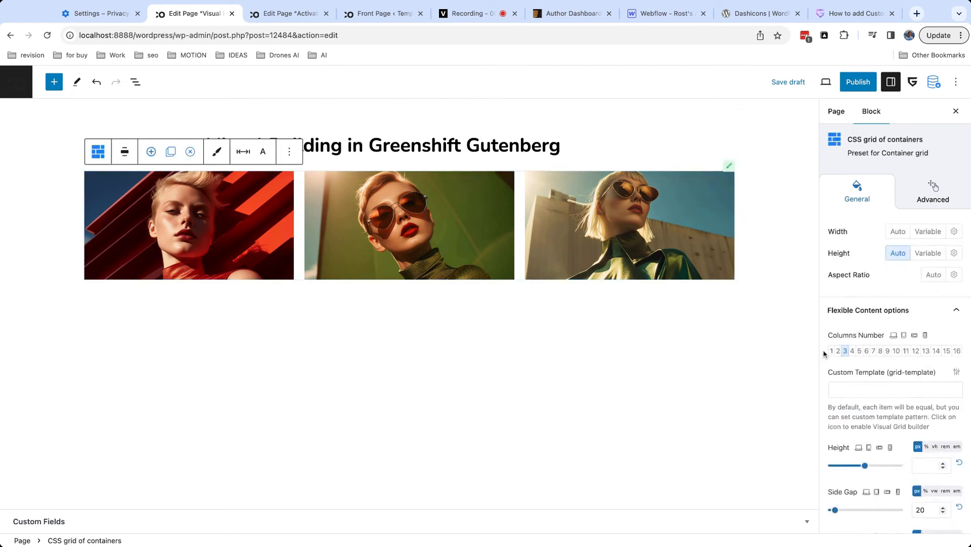
# Step: Visually edit the grid to a 1.3fr first column and a 36 px side gap, and apply the grid template
pyautogui.click(956, 372)
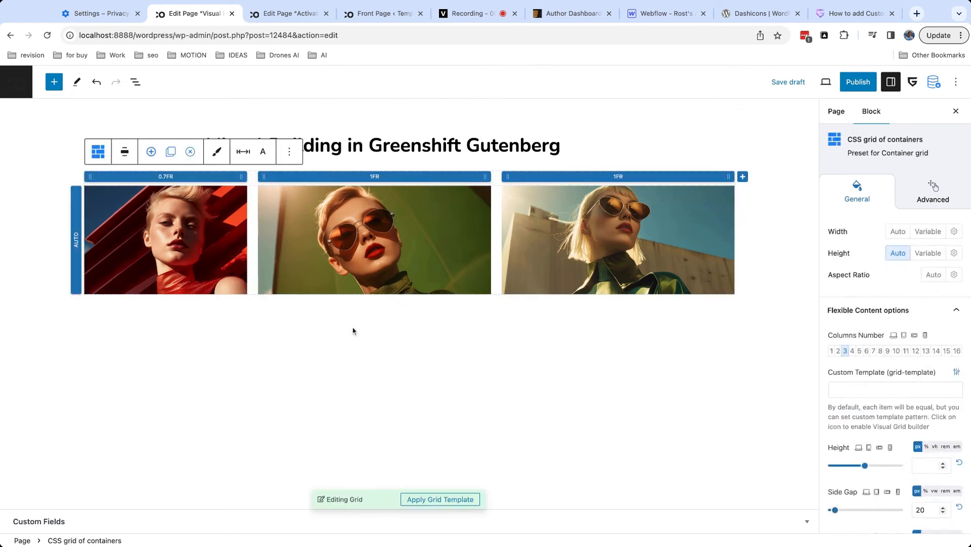
pyautogui.moveTo(243, 176); pyautogui.dragTo(331, 177)
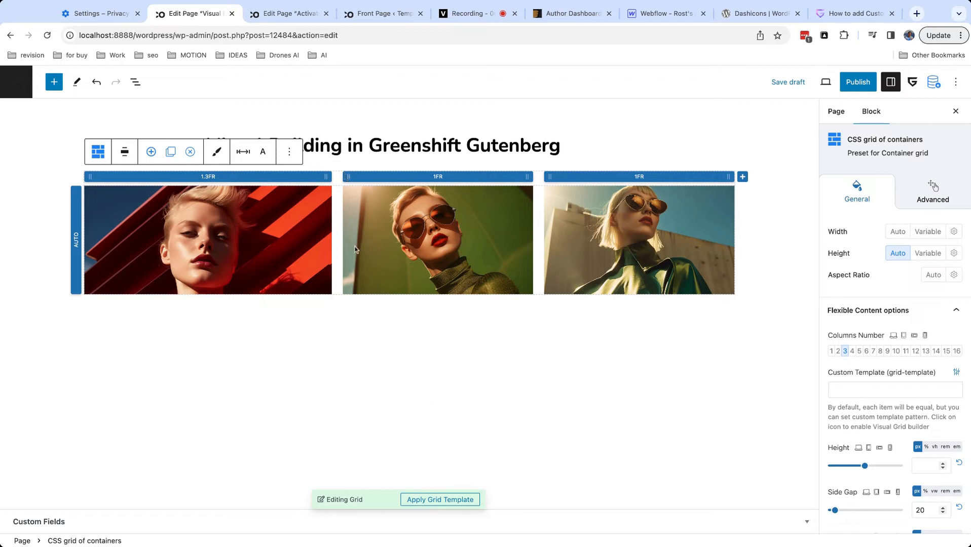
pyautogui.moveTo(336, 239); pyautogui.dragTo(339, 239)
pyautogui.click(473, 499)
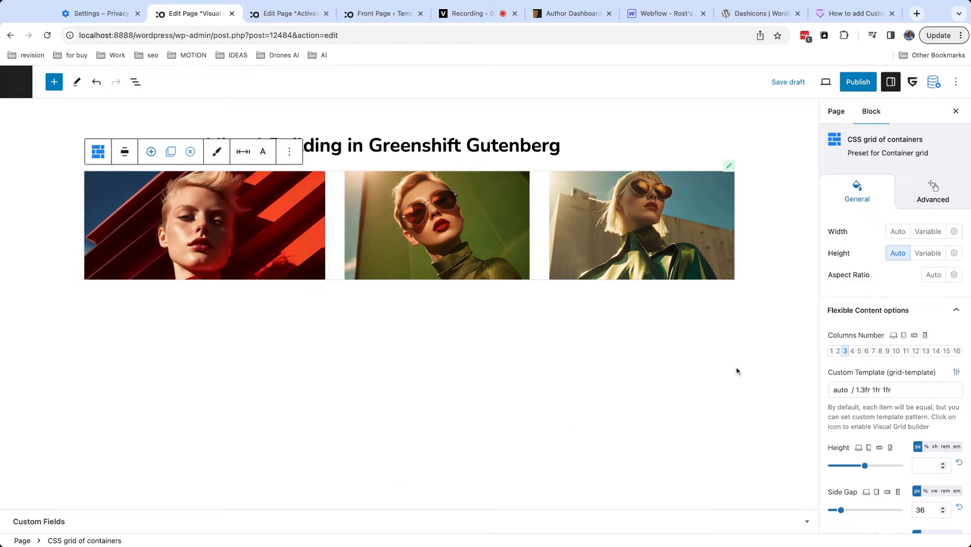
# Step: Set the grid to two columns and stretch the third image container's spacer to nearly twice its height
pyautogui.click(838, 352)
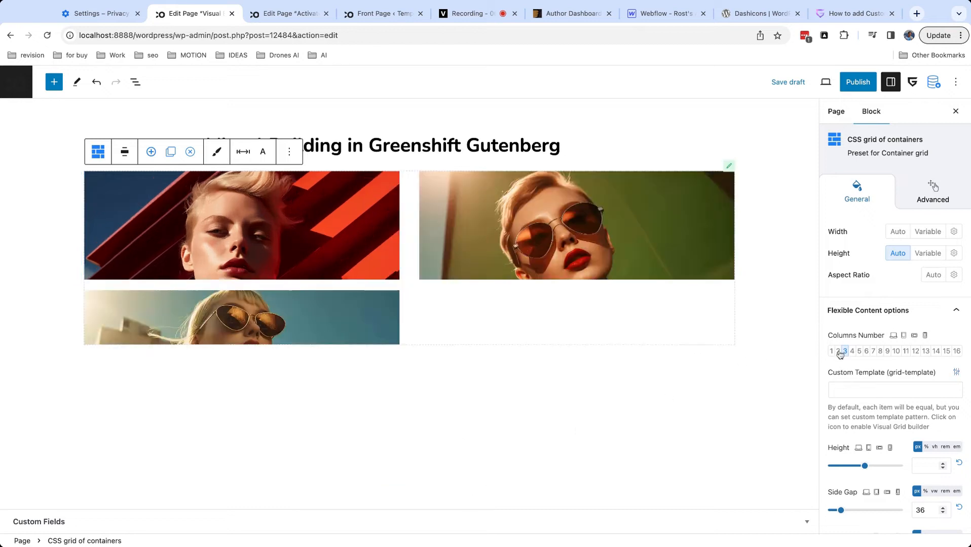
pyautogui.click(328, 325)
pyautogui.moveTo(243, 344); pyautogui.dragTo(239, 390)
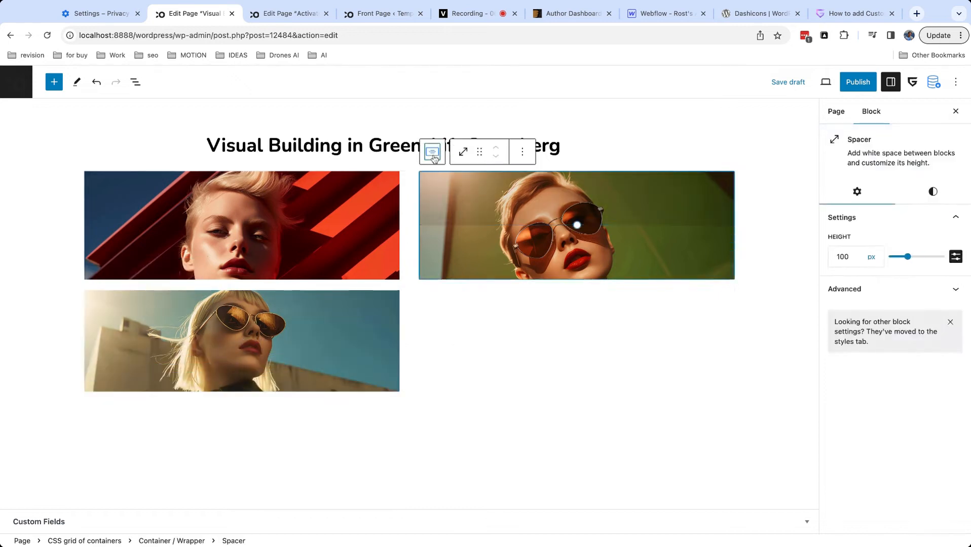
# Step: Make the second image's container span two rows of the grid
pyautogui.click(433, 152)
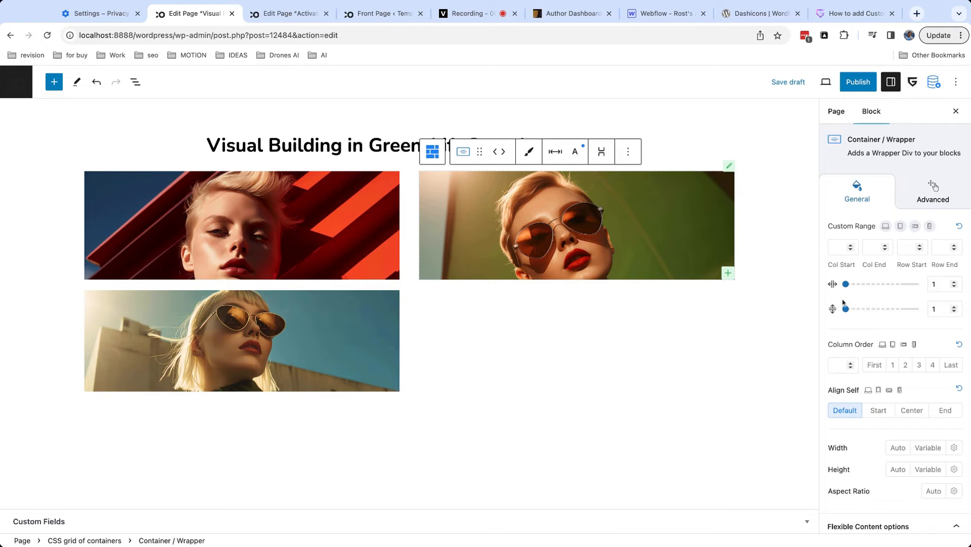
pyautogui.press('Right')
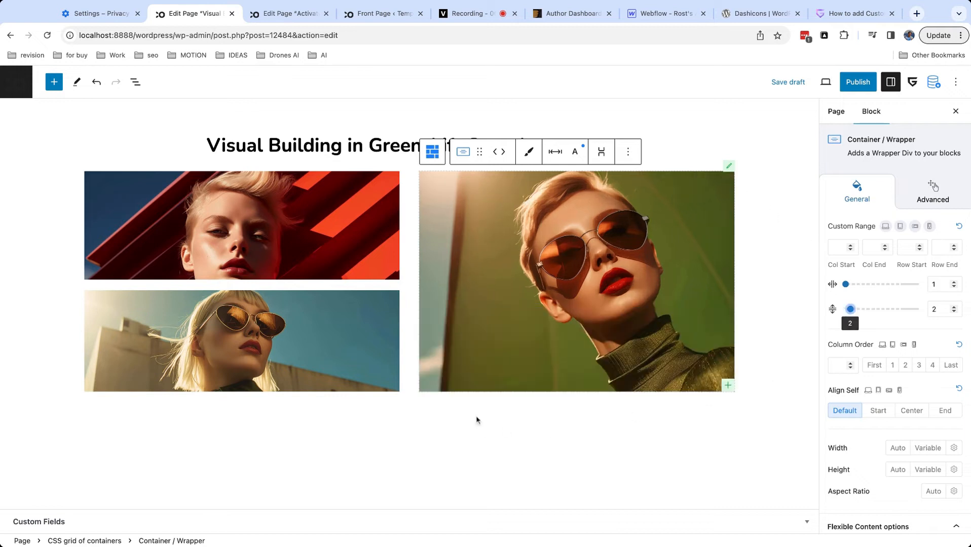
pyautogui.click(224, 320)
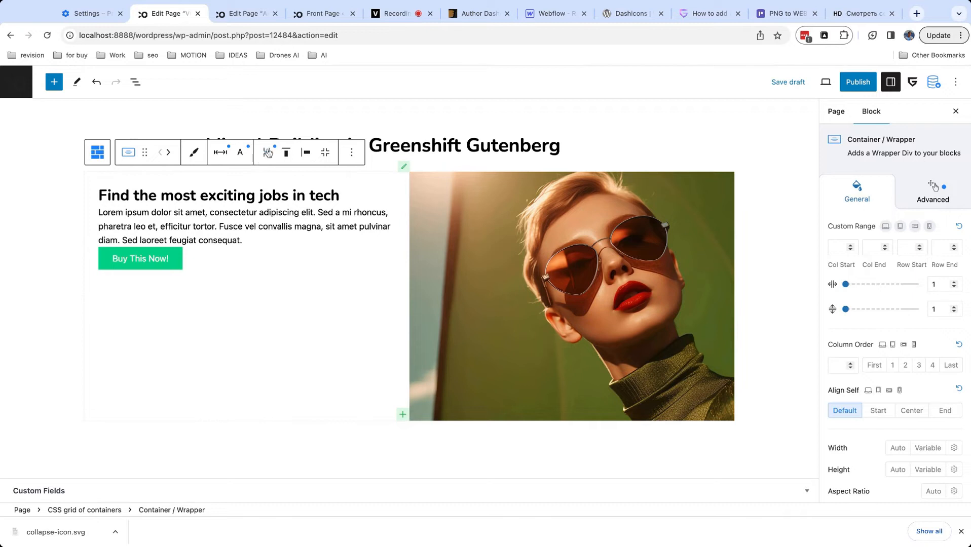
# Step: Set the row gap between the elements in the text container to 20 px
pyautogui.click(325, 155)
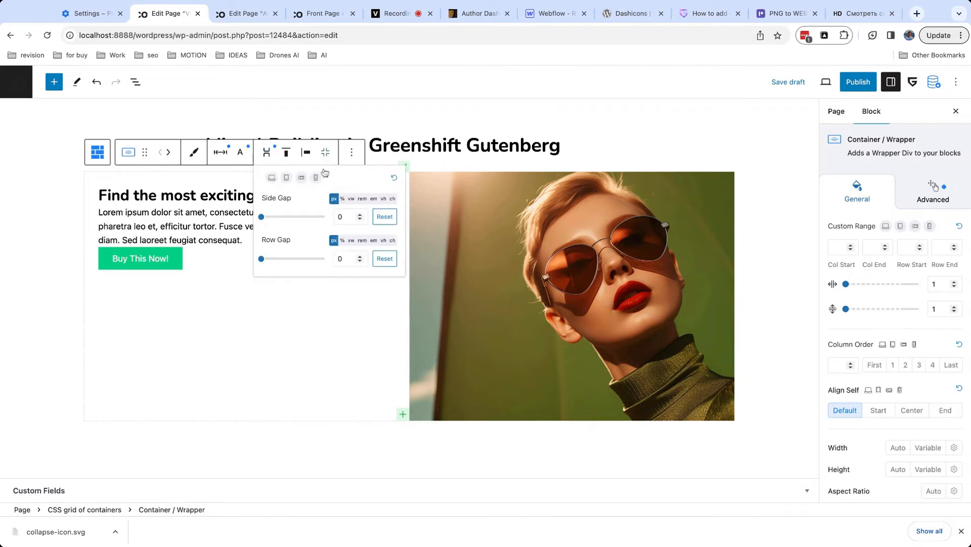
pyautogui.click(342, 216)
pyautogui.click(345, 258)
pyautogui.press('BackSpace')
pyautogui.write('2')
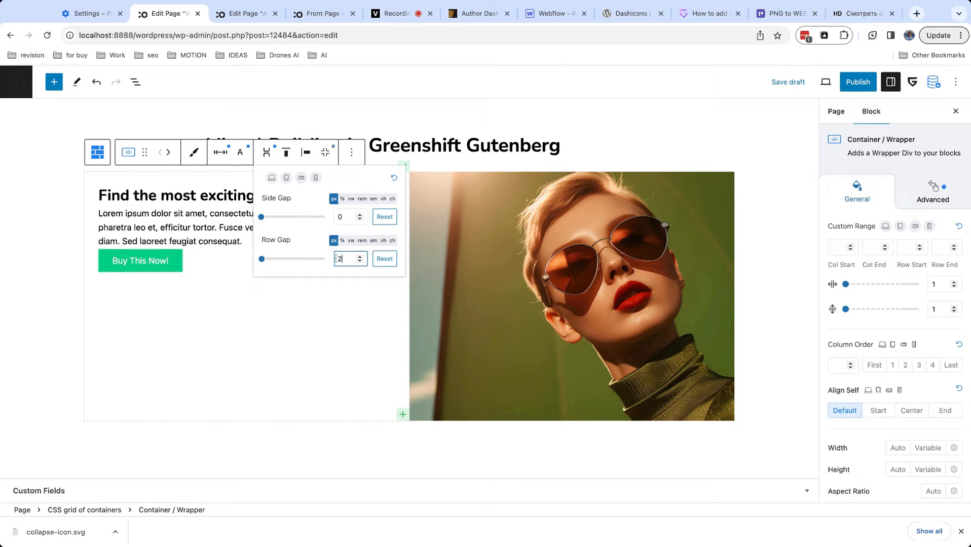
pyautogui.write('0')
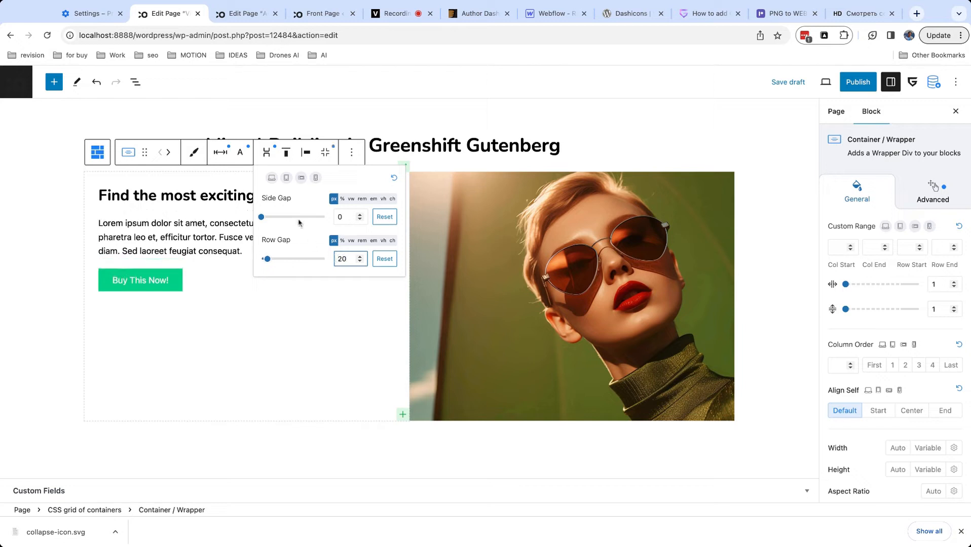
pyautogui.click(325, 158)
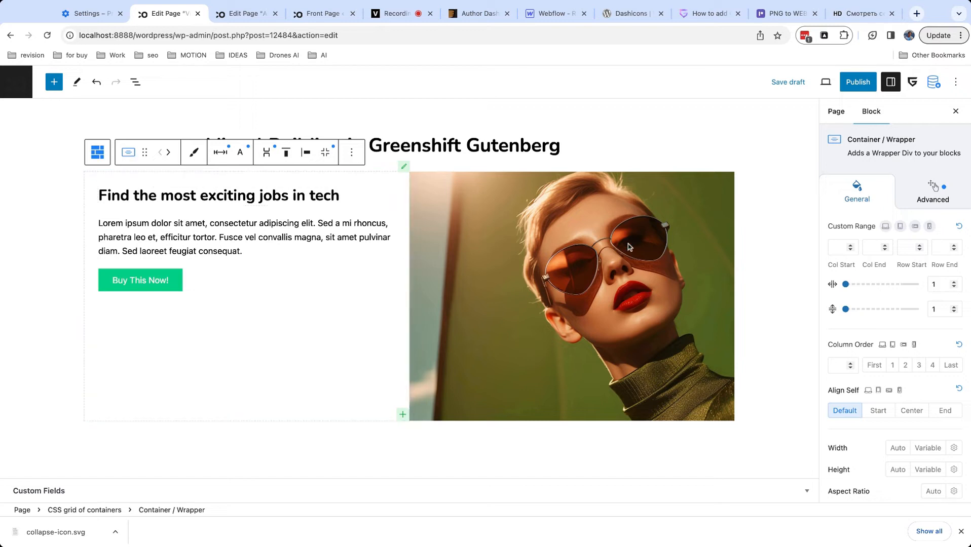
# Step: Set the text container's custom grid range to columns 1 to 8 and rows 2 to 3
pyautogui.click(836, 248)
pyautogui.write('1')
pyautogui.click(872, 248)
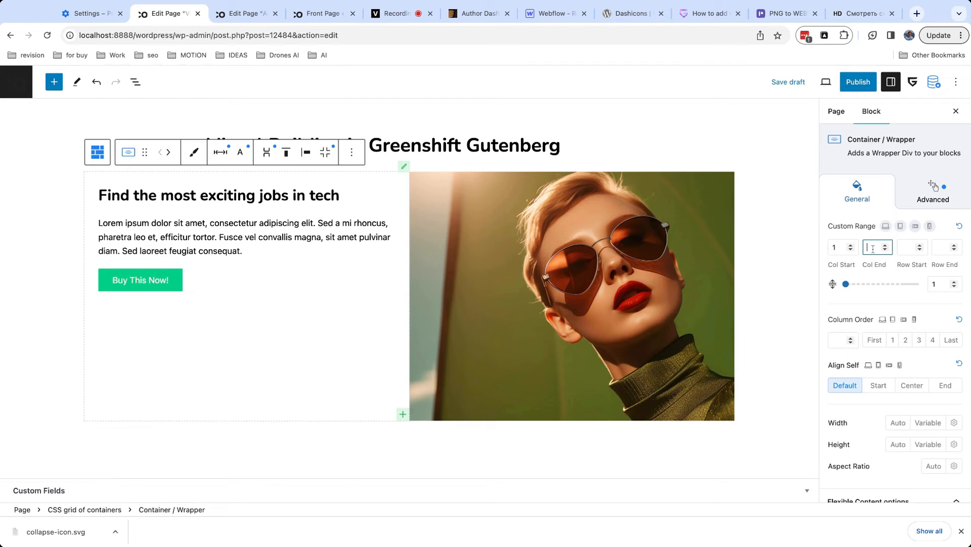
pyautogui.write('8')
pyautogui.click(907, 248)
pyautogui.write('2')
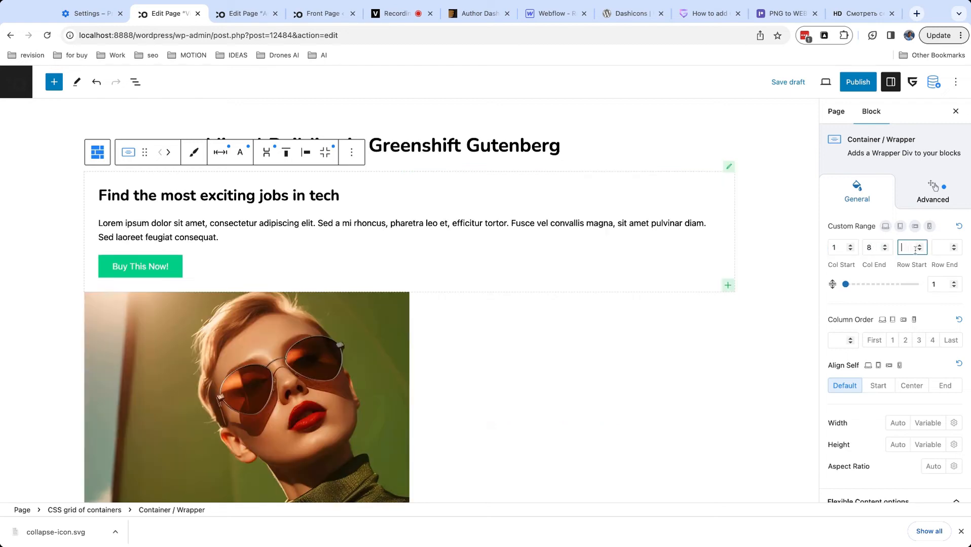
pyautogui.click(943, 249)
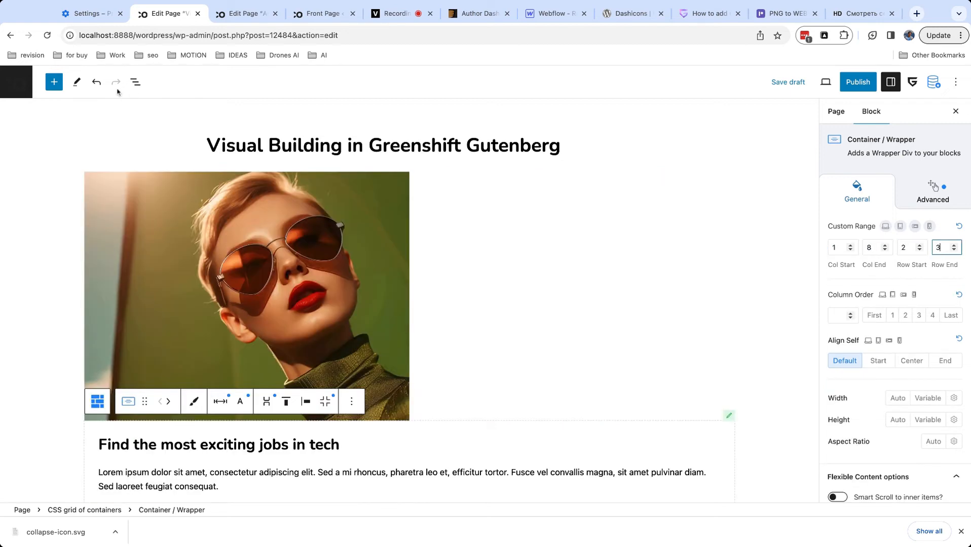
# Step: Select the image container and set its custom grid range to columns 6 to 12 and rows 1 to 6
pyautogui.click(135, 81)
pyautogui.click(81, 179)
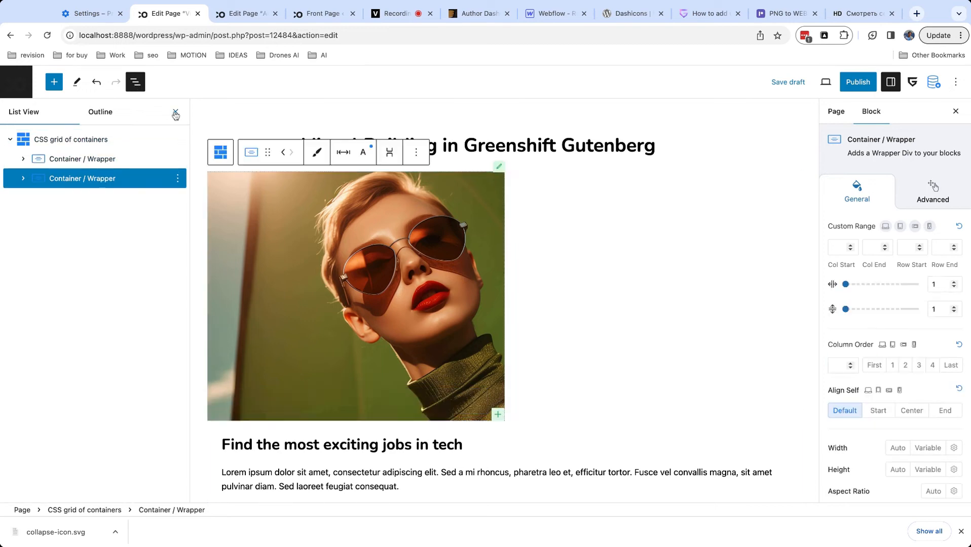
pyautogui.click(175, 112)
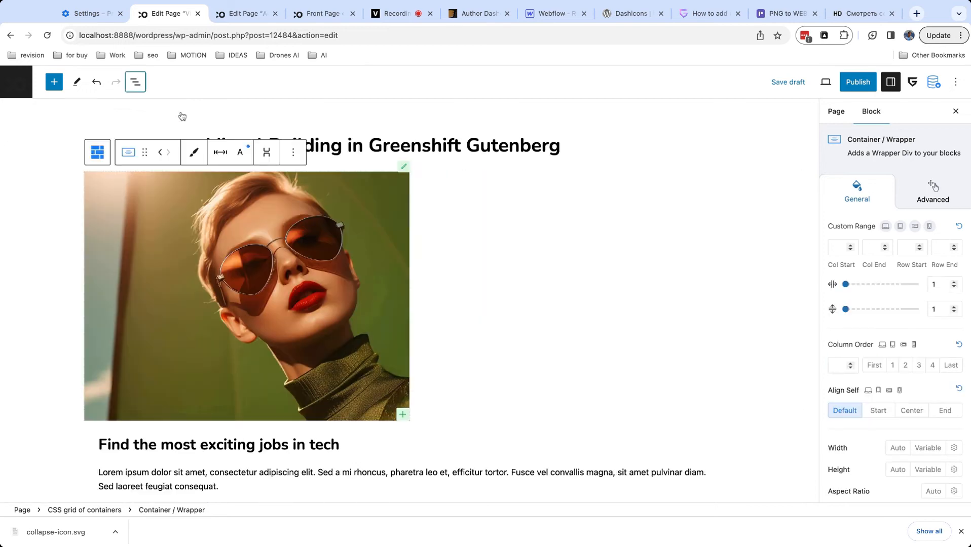
pyautogui.click(838, 248)
pyautogui.write('6')
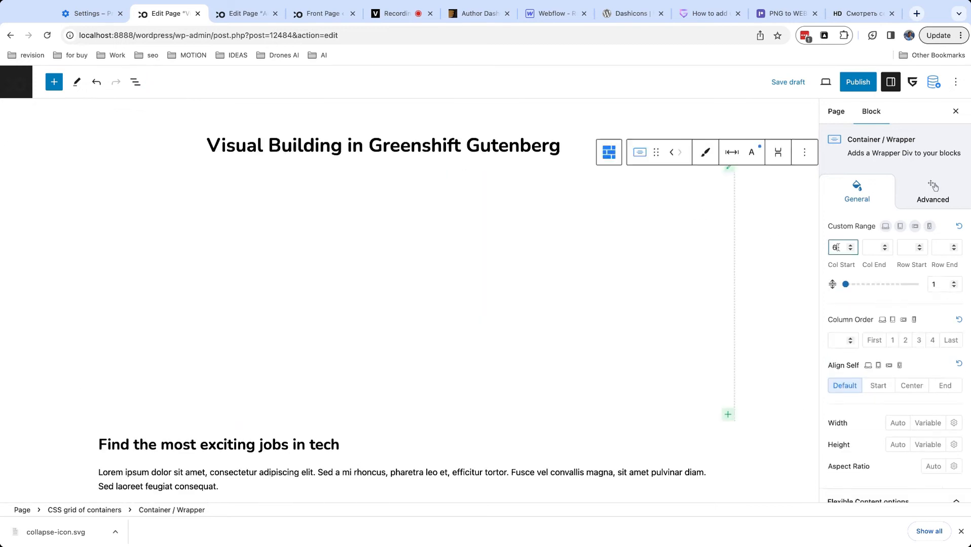
pyautogui.click(868, 247)
pyautogui.write('2')
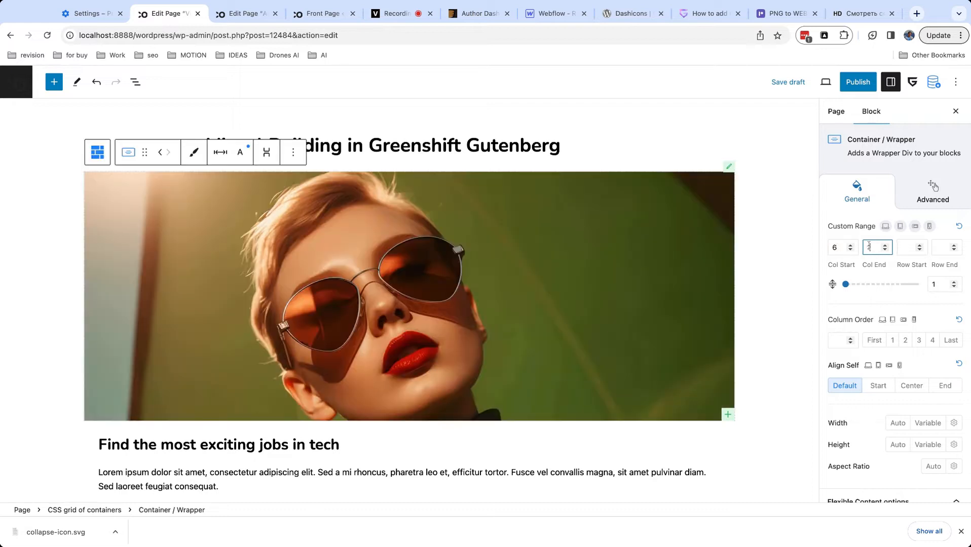
pyautogui.click(907, 248)
pyautogui.write('1')
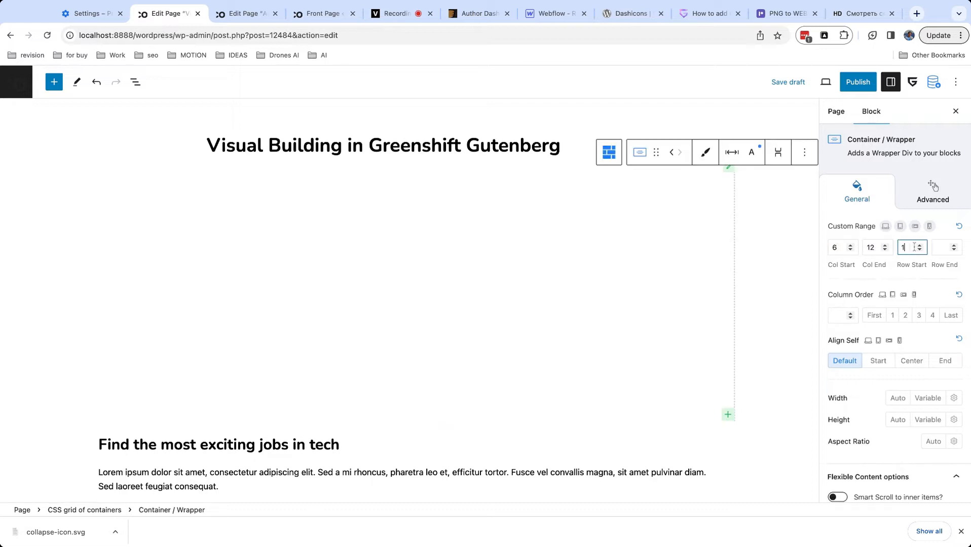
pyautogui.click(936, 248)
pyautogui.write('3')
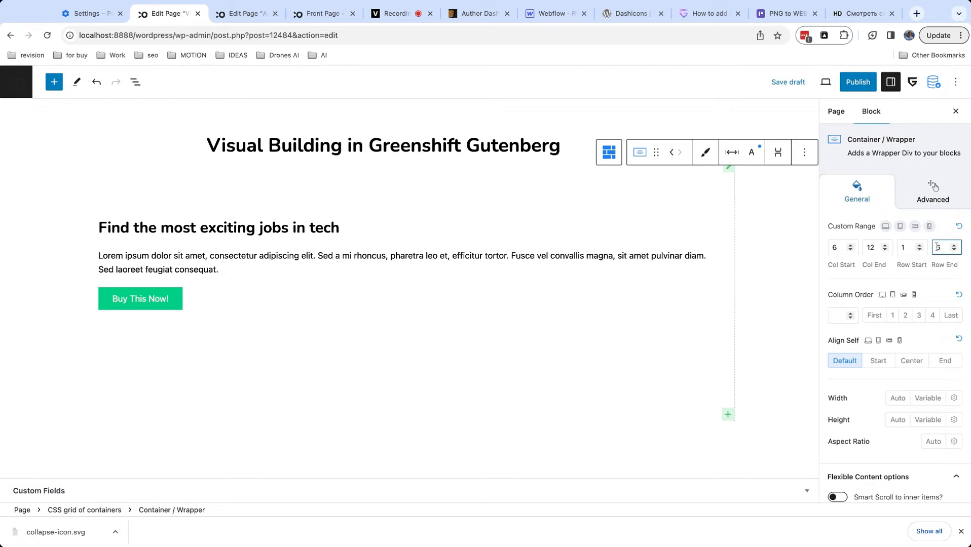
# Step: Set the parent CSS grid of containers to 12 columns, and deselect the blocks to view the text and image layout
pyautogui.click(135, 81)
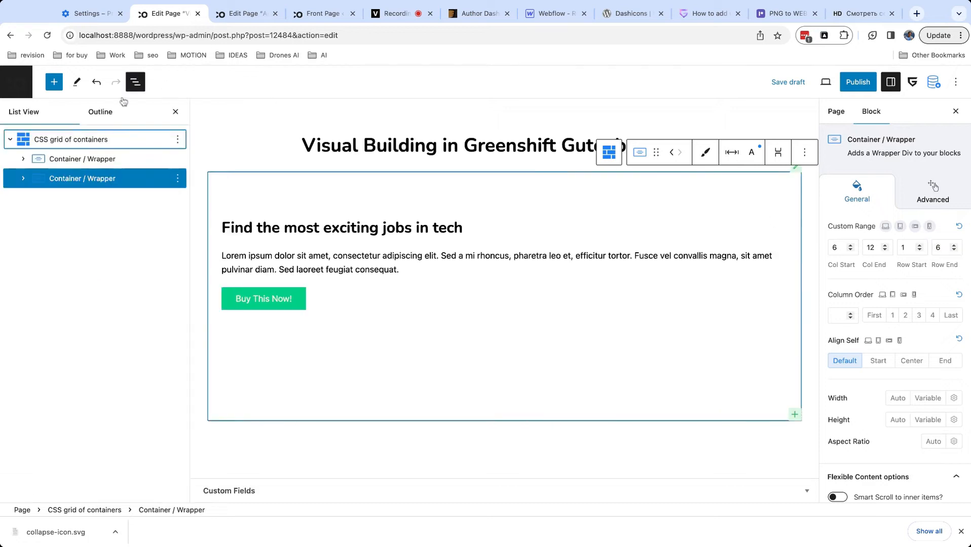
pyautogui.click(96, 158)
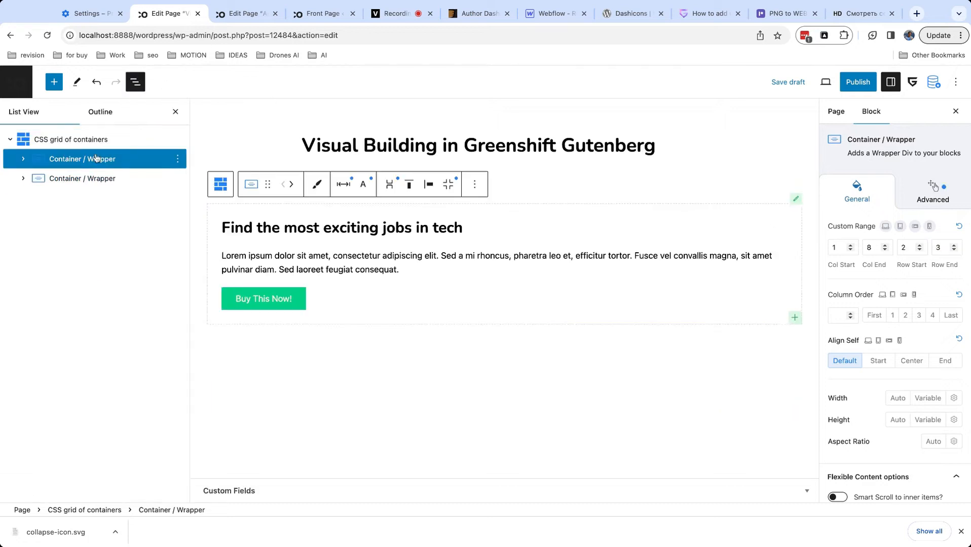
pyautogui.click(96, 139)
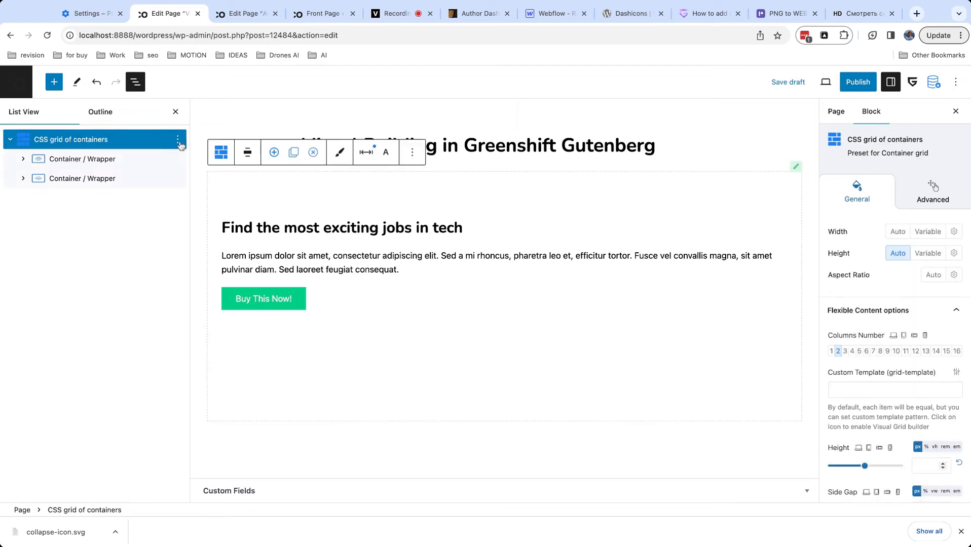
pyautogui.click(914, 351)
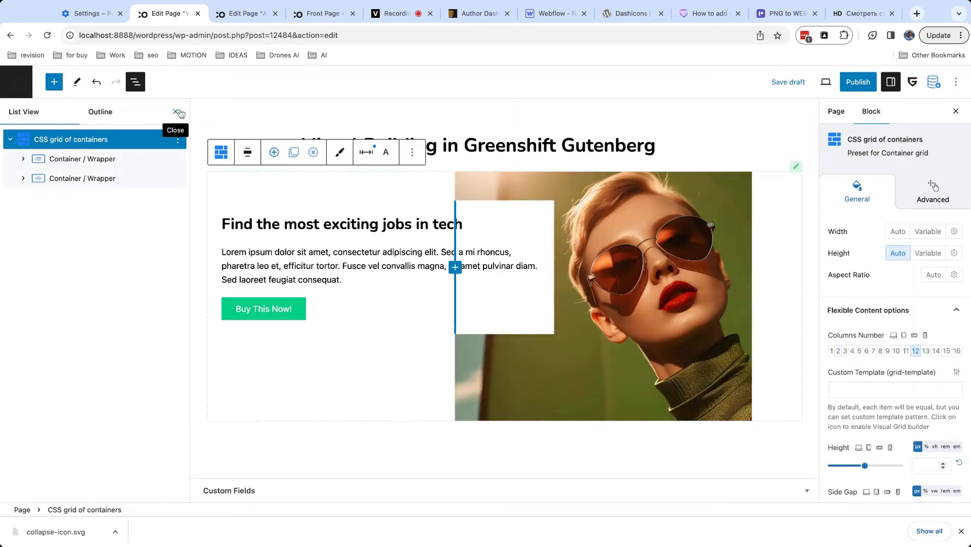
pyautogui.click(144, 161)
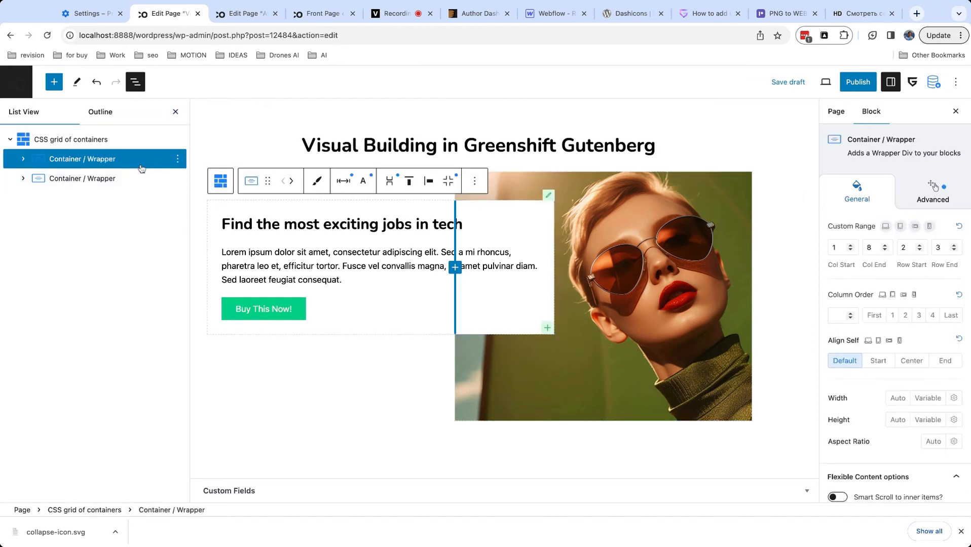
pyautogui.click(136, 183)
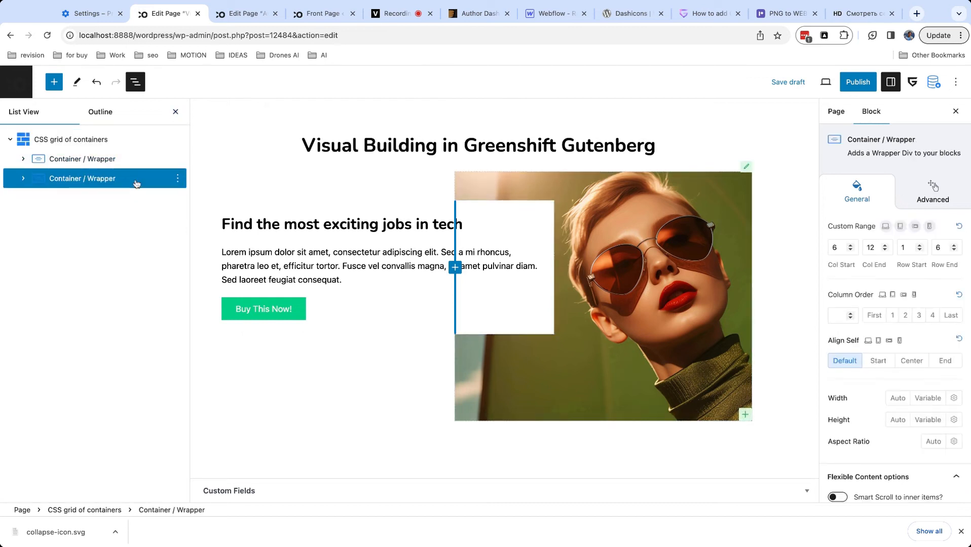
pyautogui.click(175, 111)
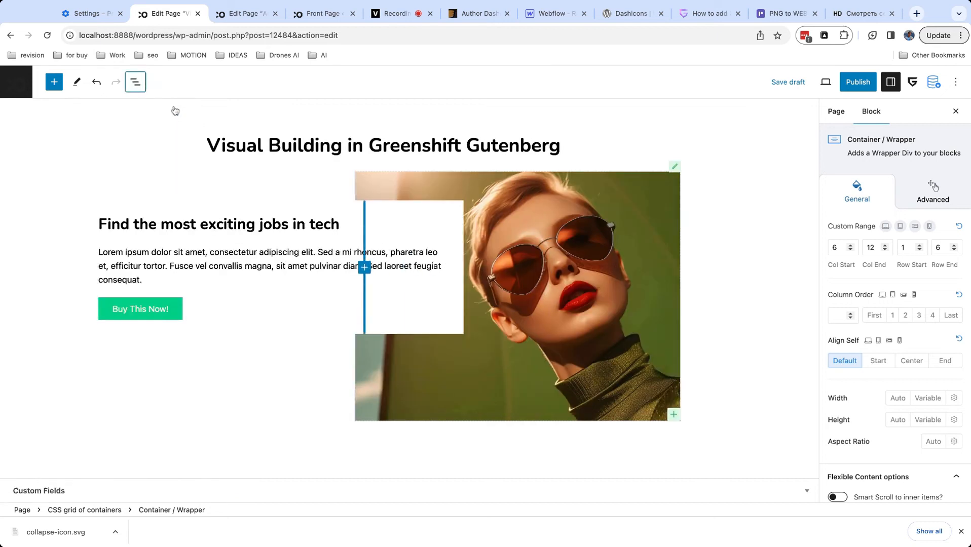
pyautogui.click(757, 223)
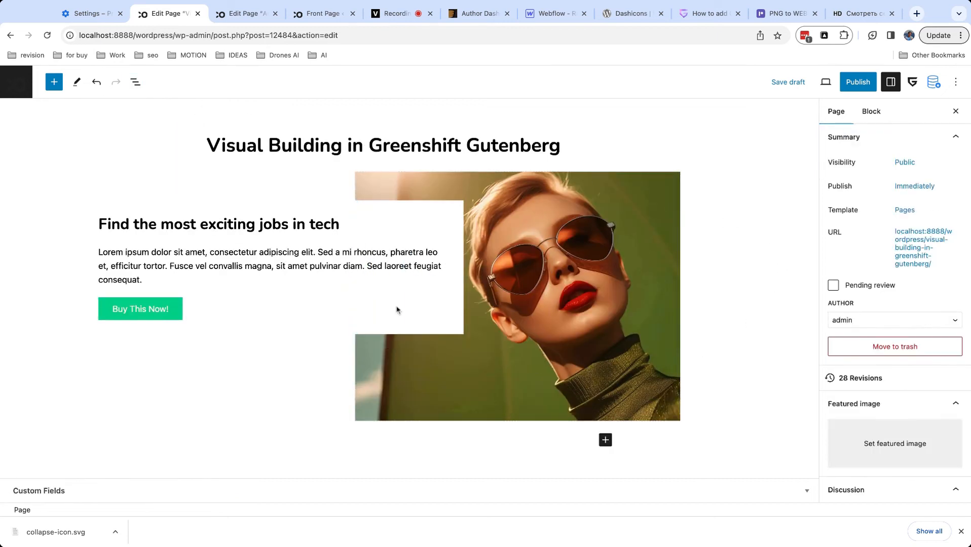